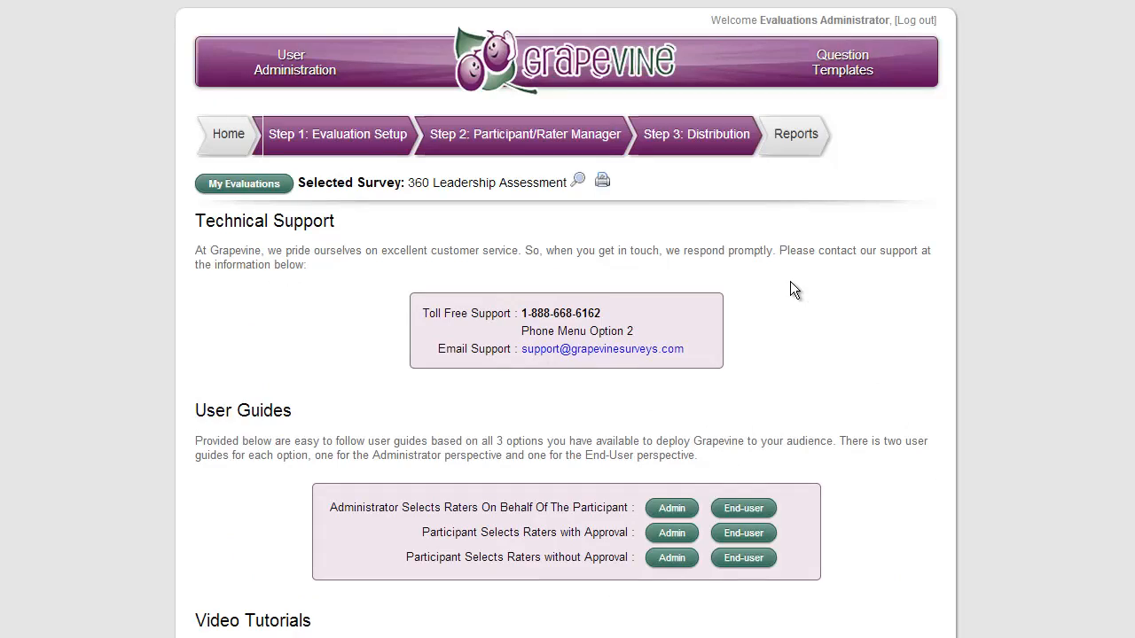
# Step: Look through the technical support contacts, user guides and video tutorials on the product support page
pyautogui.scroll(-1, 784, 259)
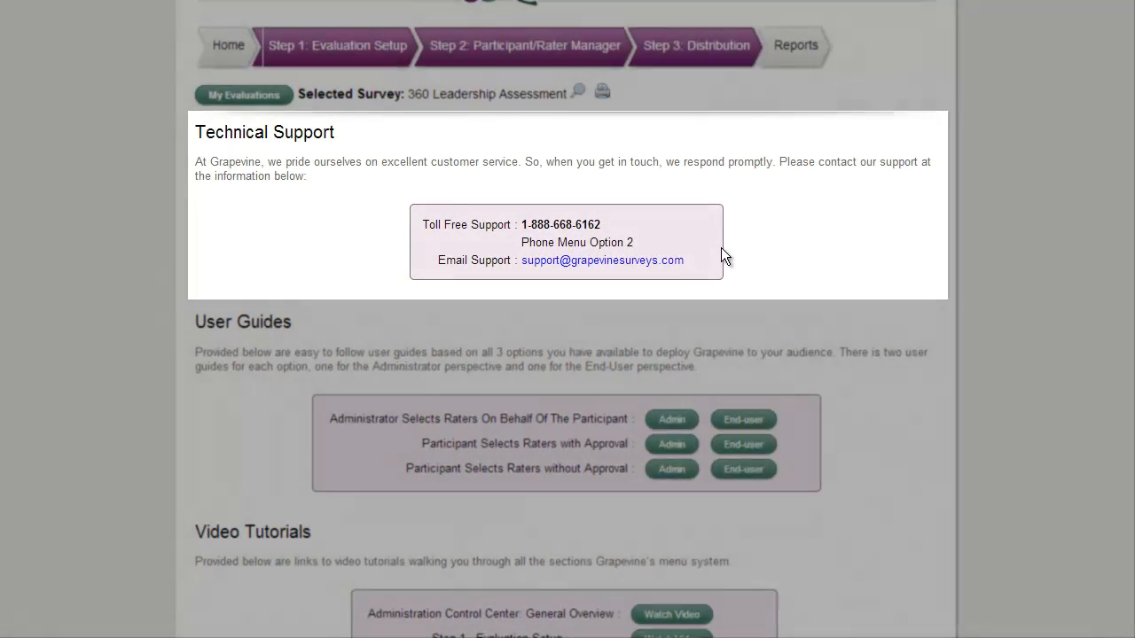
pyautogui.scroll(-1, 721, 248)
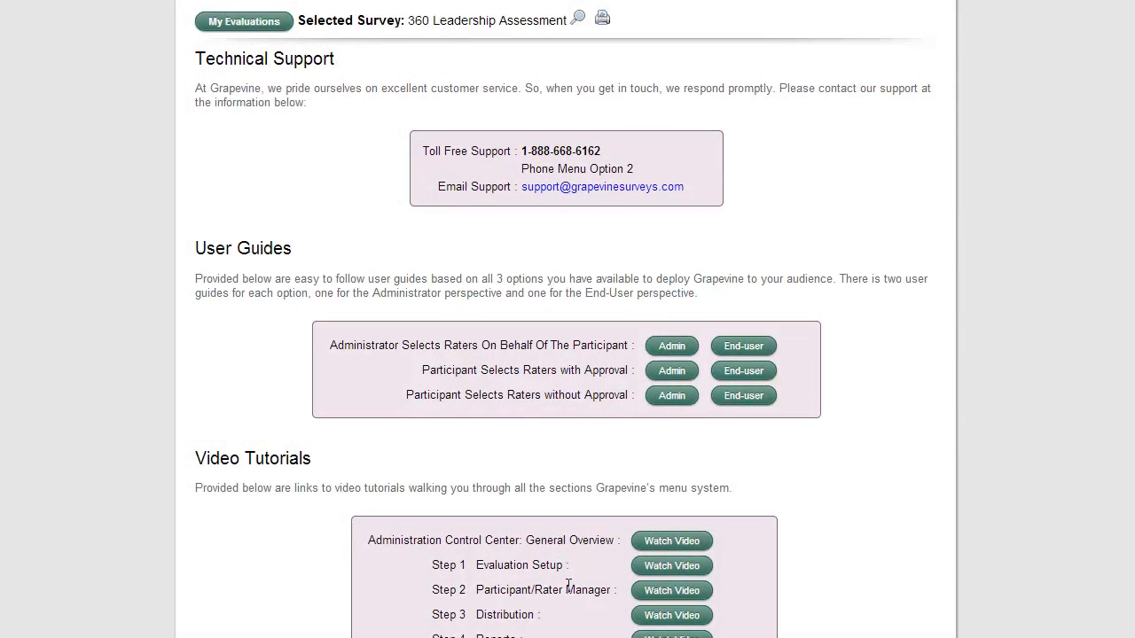
pyautogui.scroll(1, 572, 568)
pyautogui.scroll(1, 567, 575)
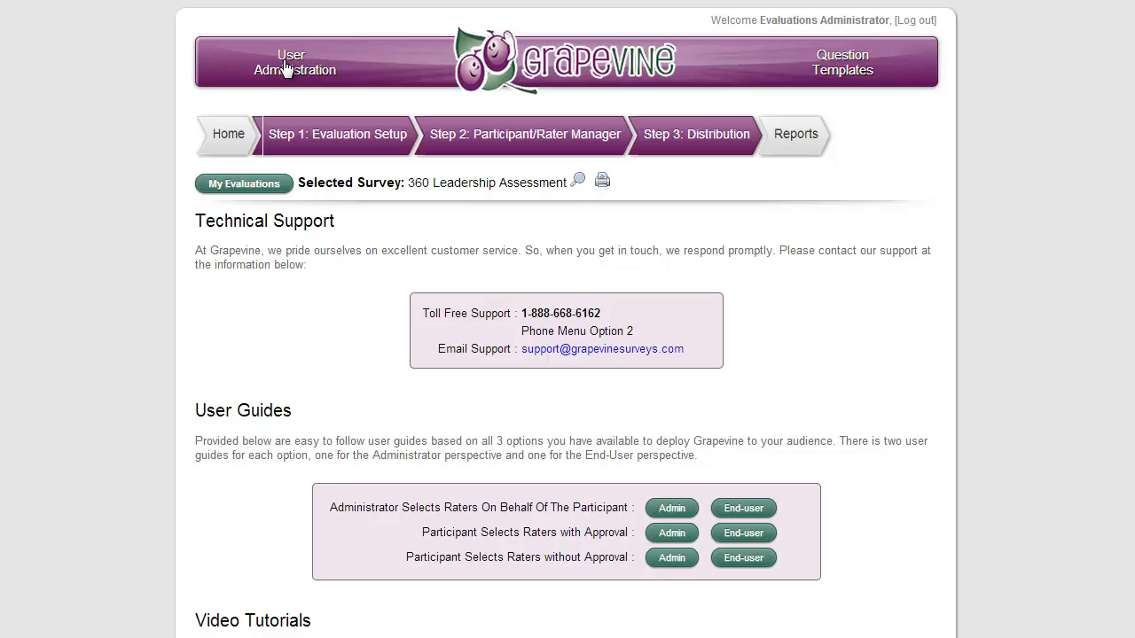
# Step: Open User Administration, view the administrator's profile and return to the accounts list
pyautogui.click(286, 67)
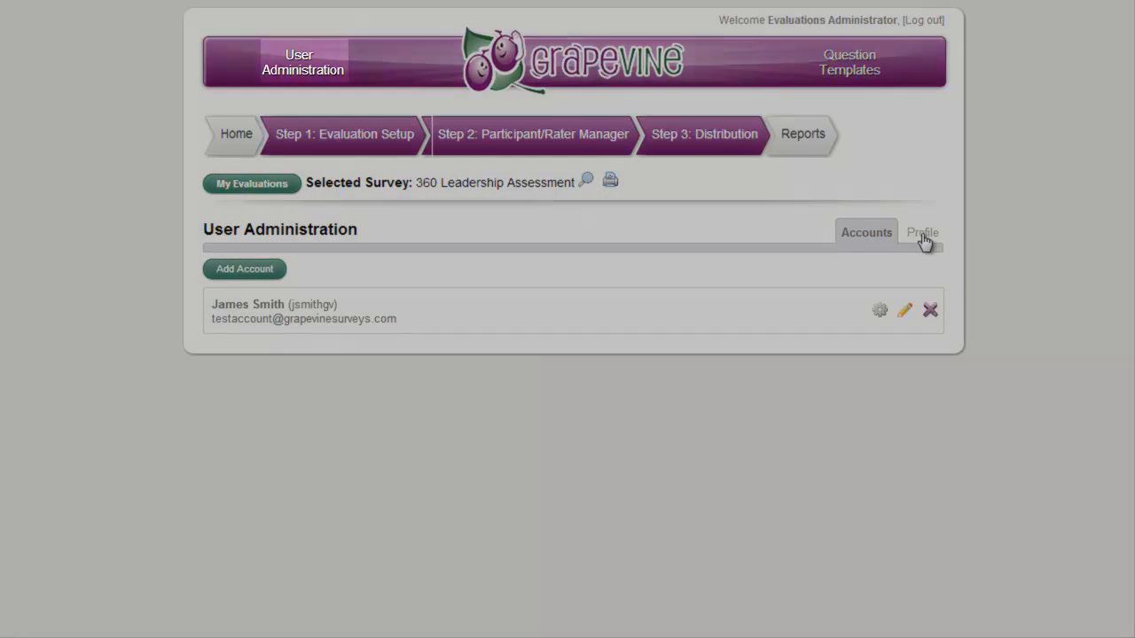
pyautogui.click(923, 236)
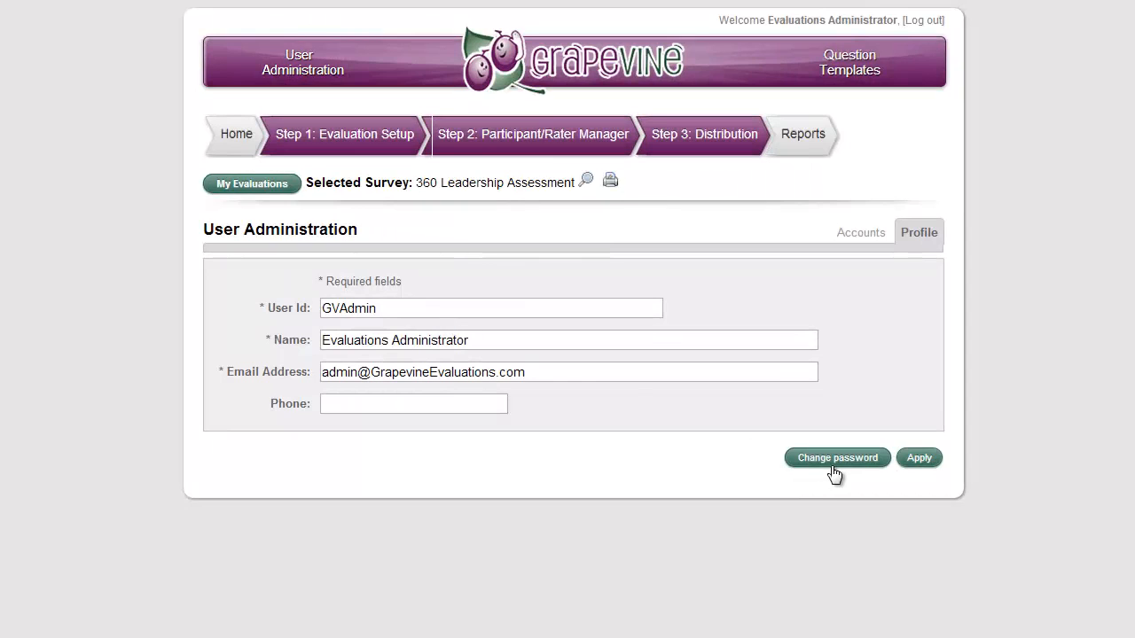
pyautogui.click(857, 235)
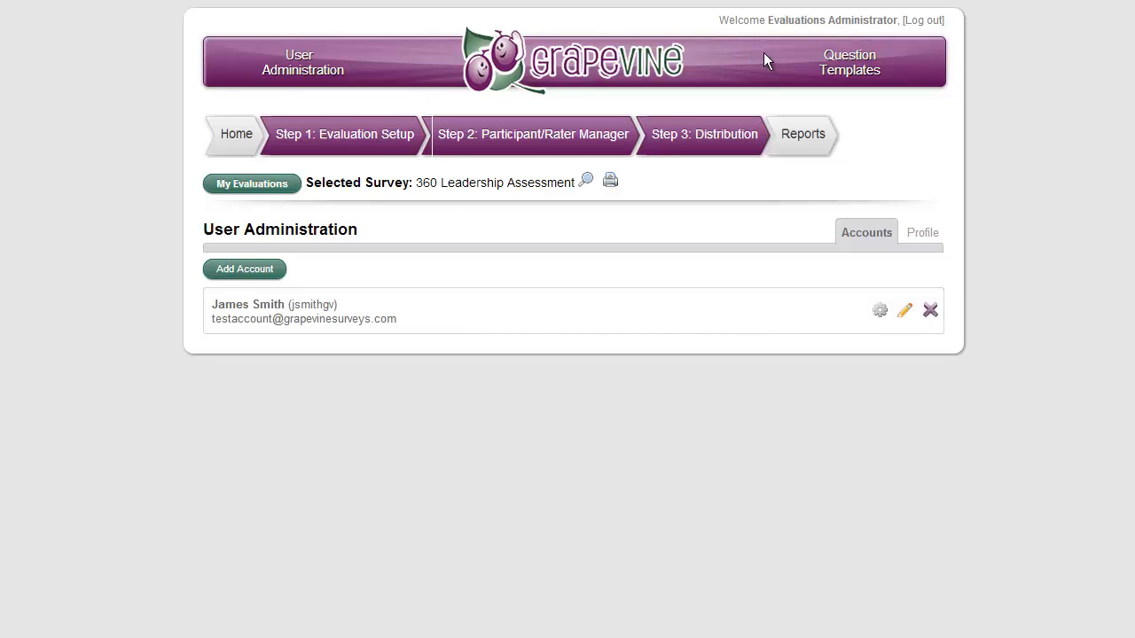
# Step: Open Question Templates and browse the complete templates and the categories of the Question Library
pyautogui.click(862, 71)
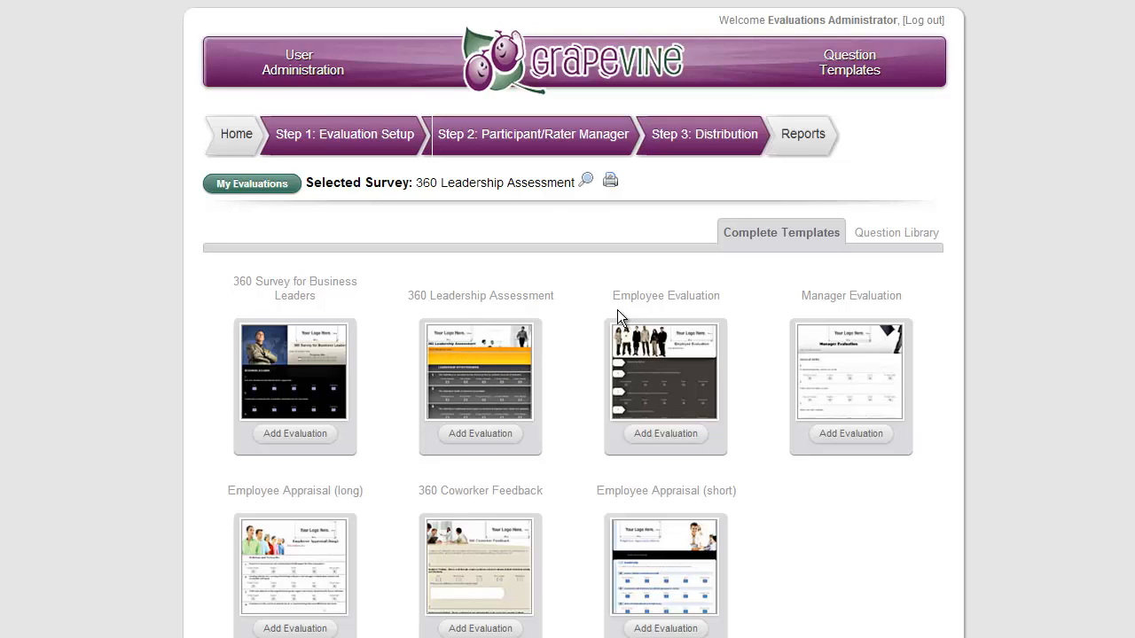
pyautogui.click(899, 238)
pyautogui.scroll(5, 410, 284)
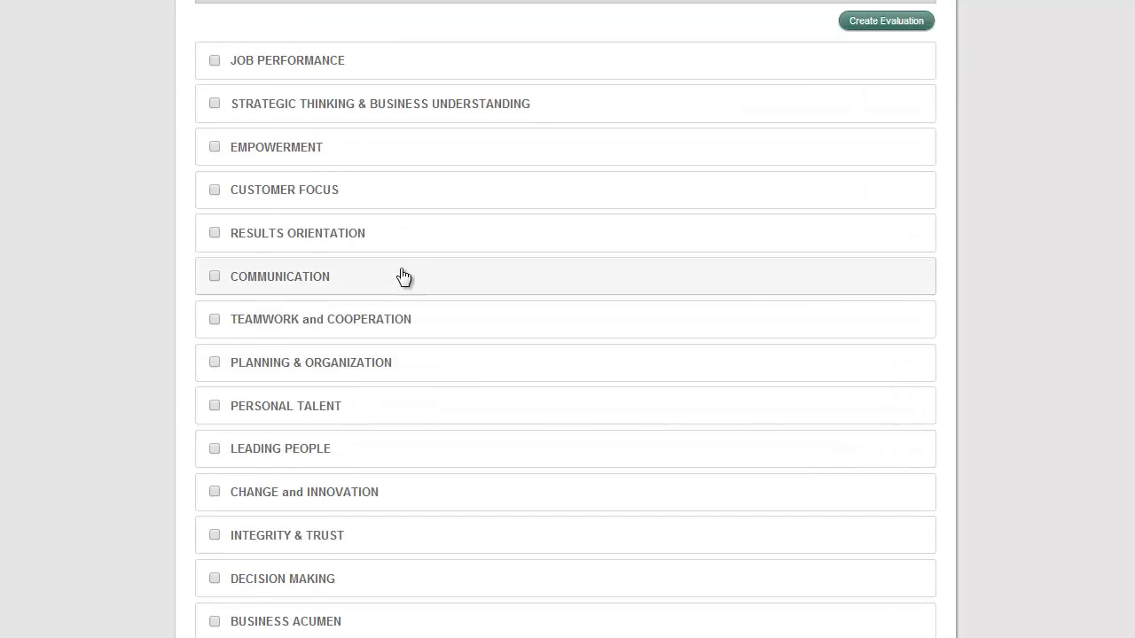
pyautogui.scroll(3, 403, 278)
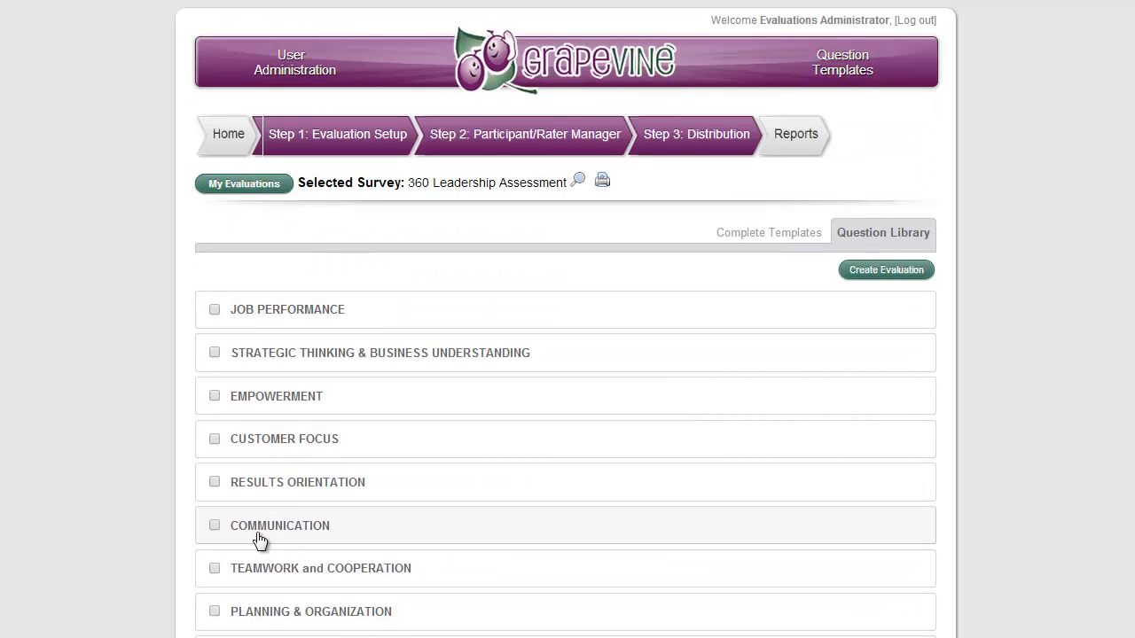
# Step: Expand the Results Orientation category in the Question Library and select its first three questions
pyautogui.click(293, 483)
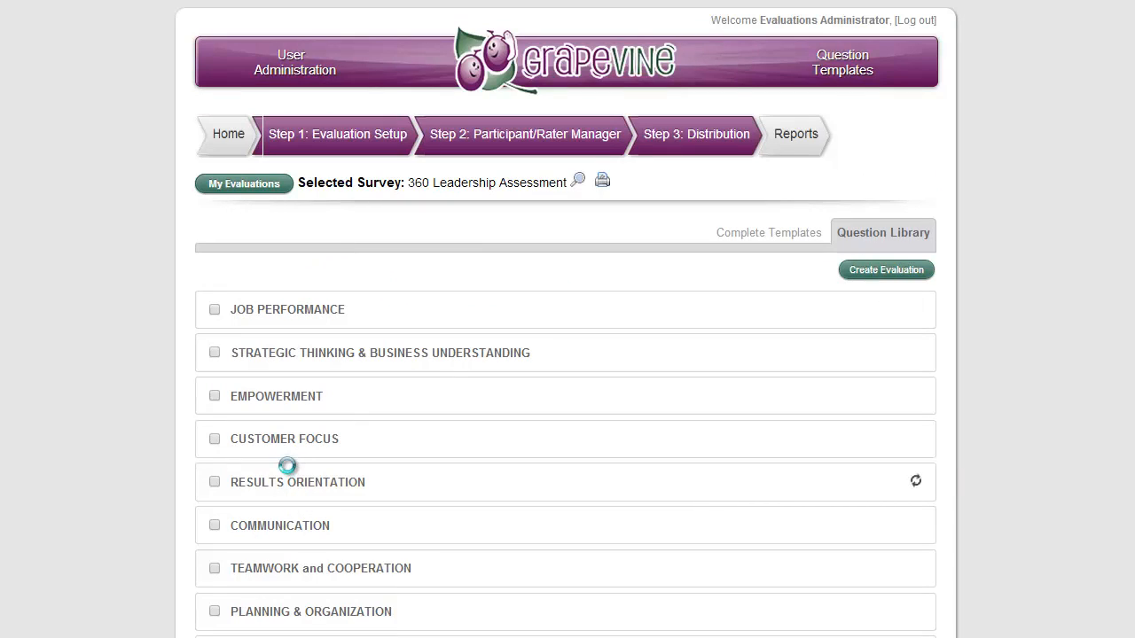
pyautogui.scroll(-4, 328, 438)
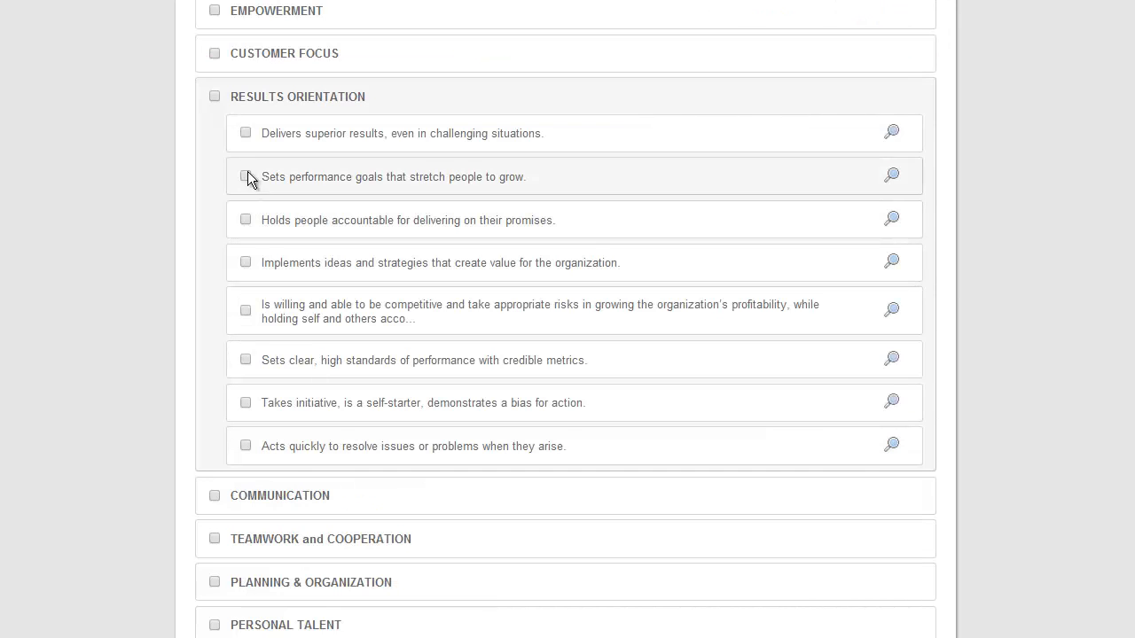
pyautogui.click(246, 132)
pyautogui.click(246, 219)
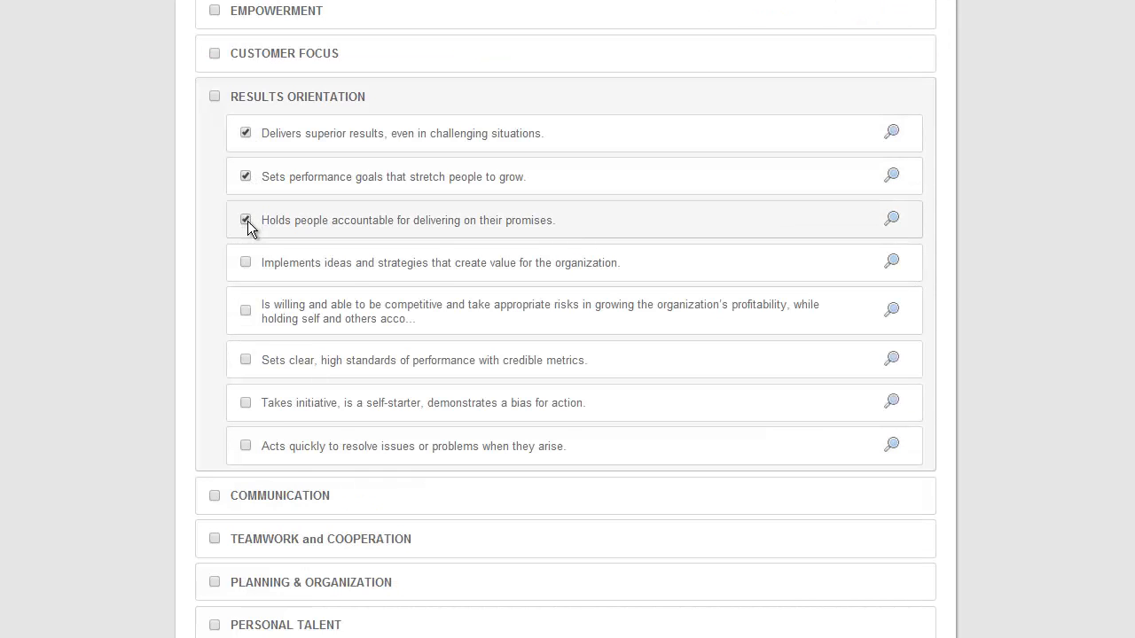
pyautogui.scroll(4, 444, 429)
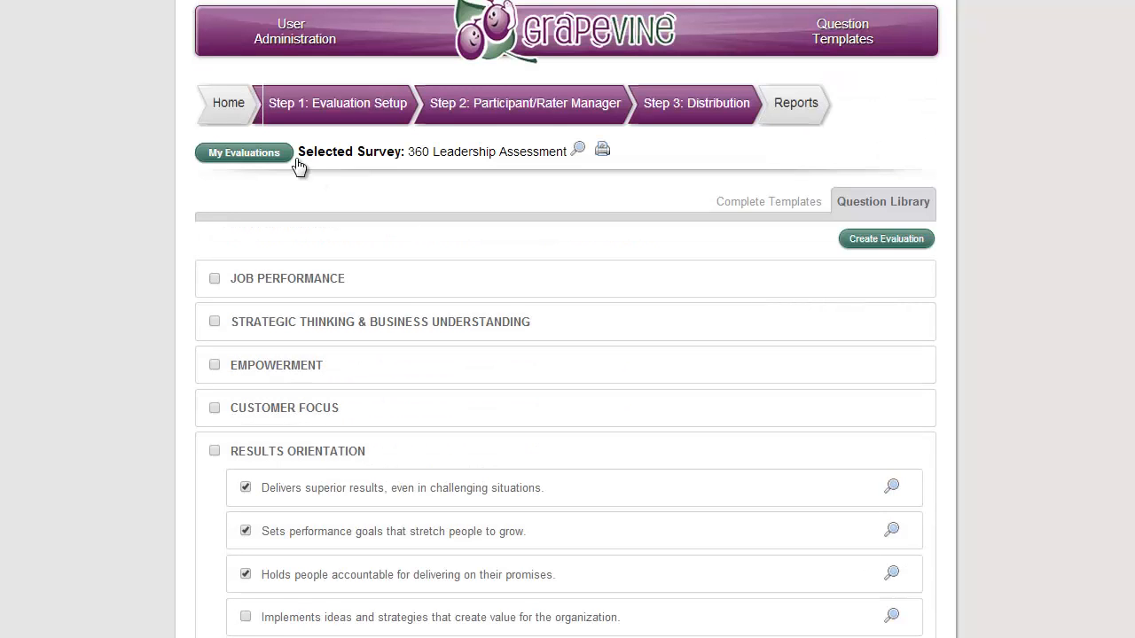
# Step: Go to the home page, open the My Evaluations list and view its available folders
pyautogui.click(223, 103)
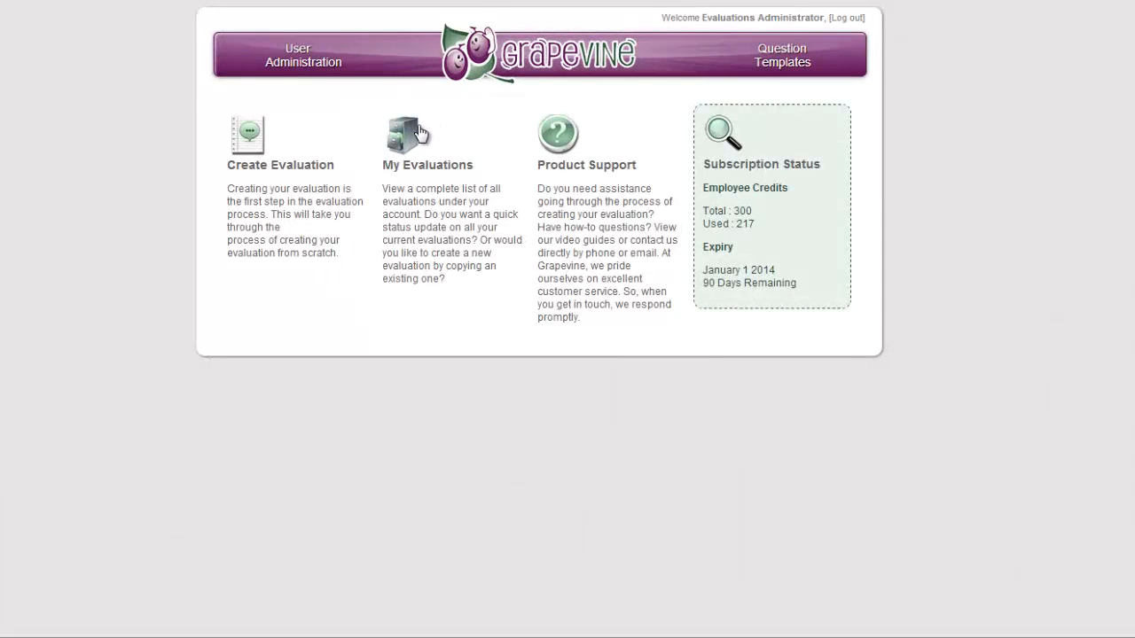
pyautogui.click(420, 133)
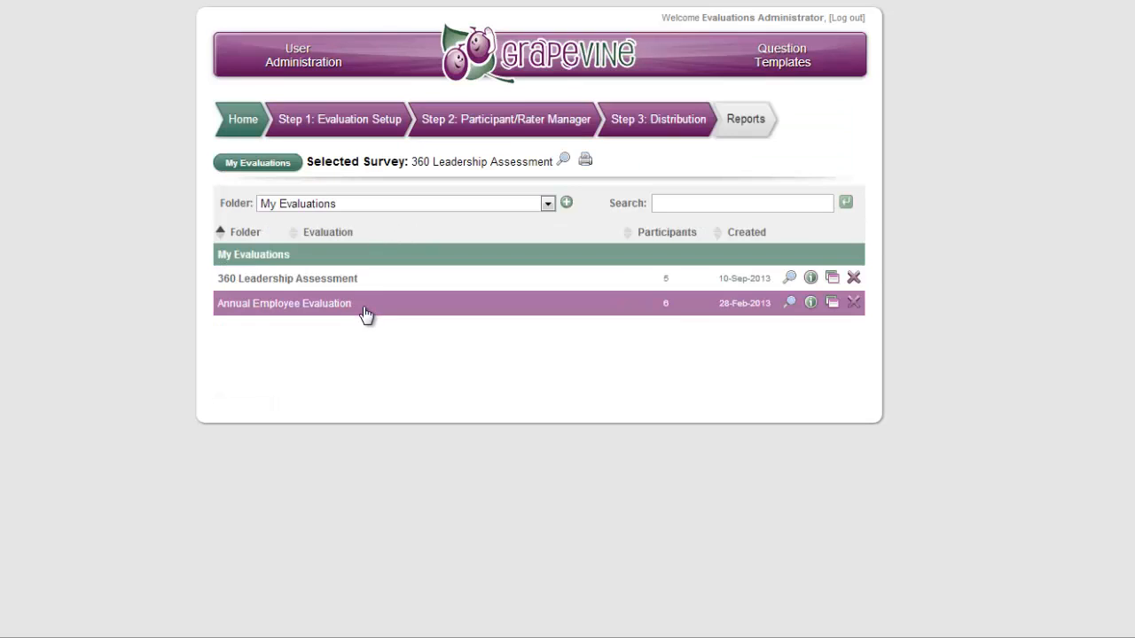
pyautogui.click(548, 204)
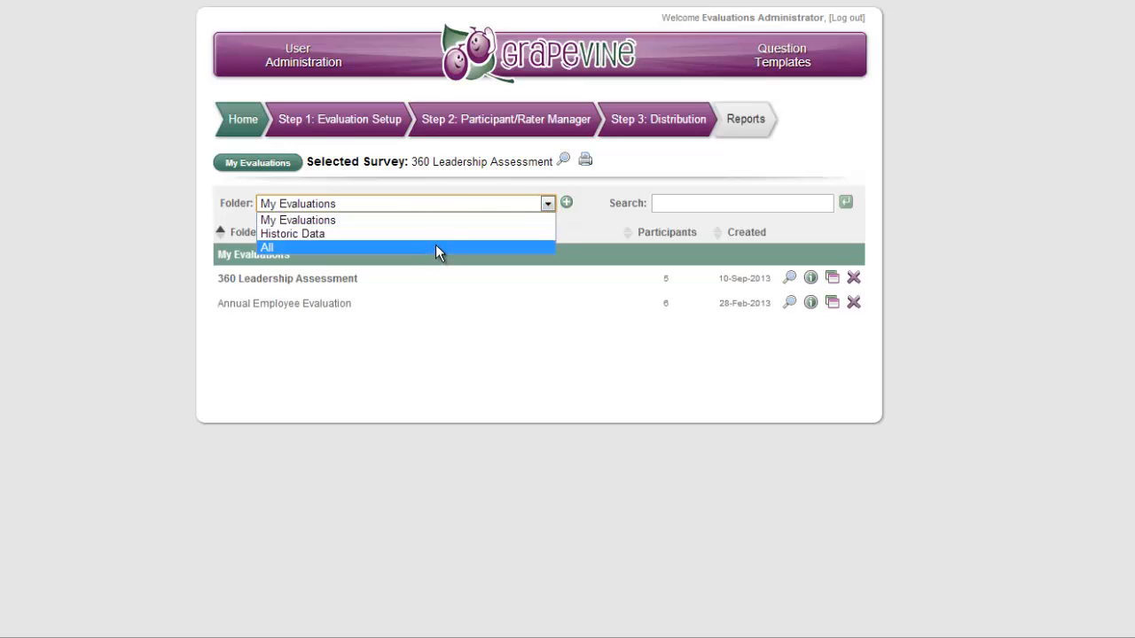
pyautogui.click(664, 169)
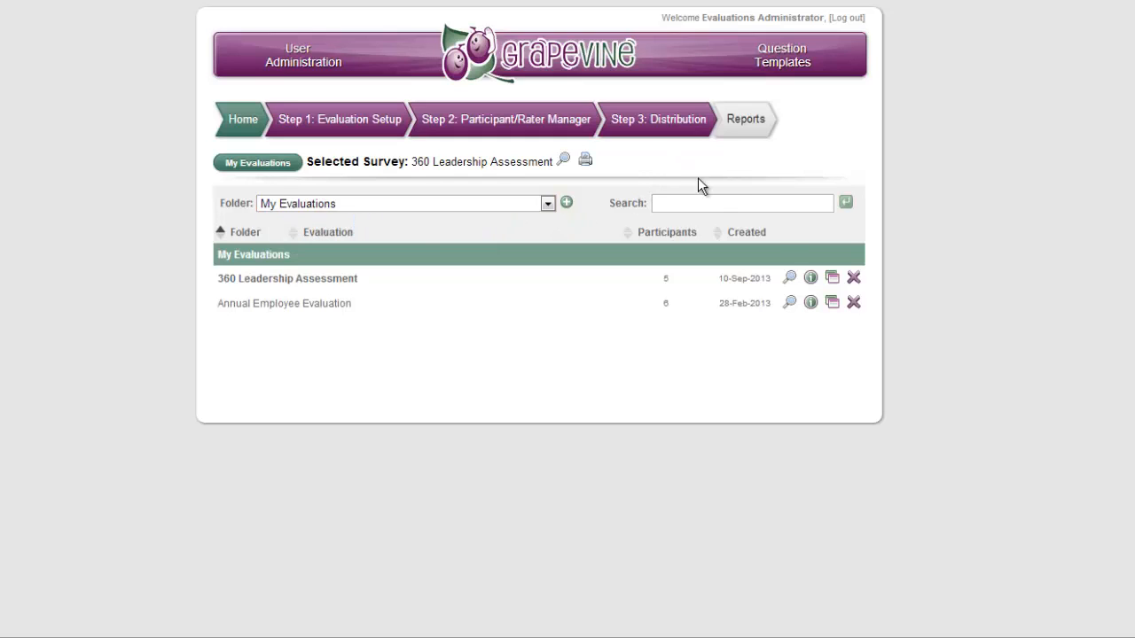
# Step: Preview the 360 Leadership Assessment and examine its title, introduction, progress indicator and Leadership Effectiveness heading
pyautogui.click(789, 278)
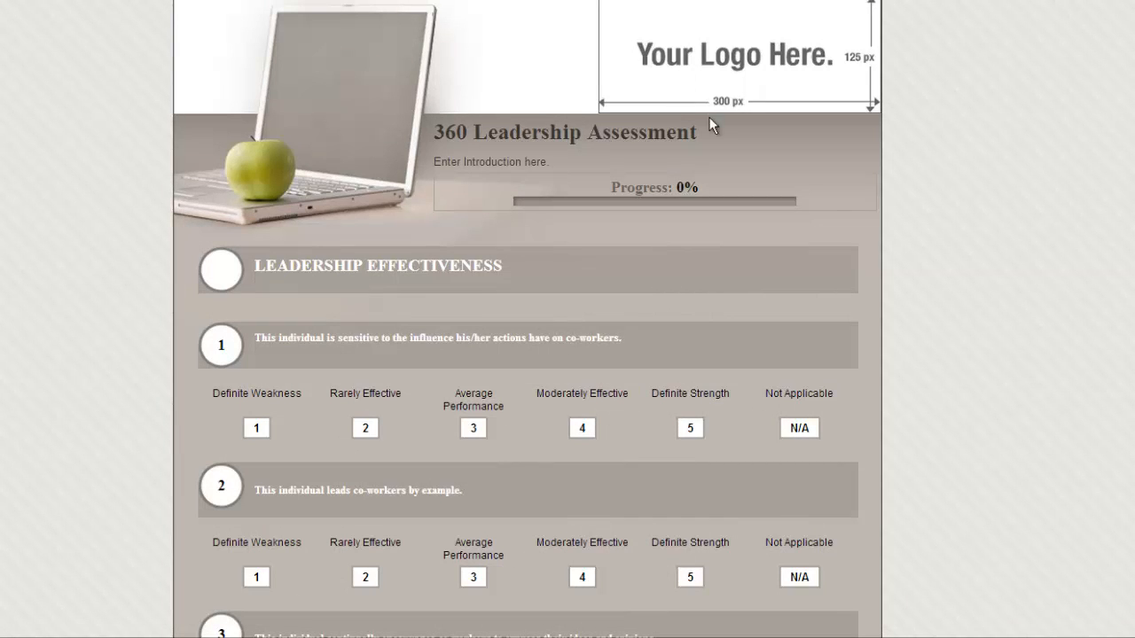
pyautogui.moveTo(698, 127); pyautogui.dragTo(415, 124)
pyautogui.moveTo(550, 162); pyautogui.dragTo(436, 164)
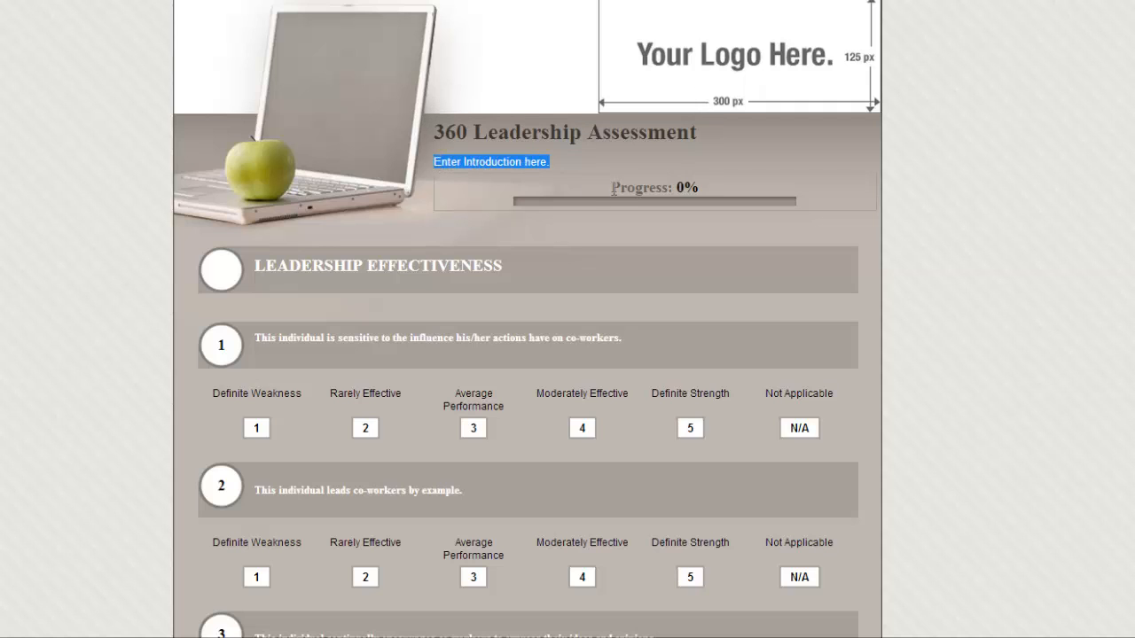
pyautogui.moveTo(612, 187); pyautogui.dragTo(685, 206)
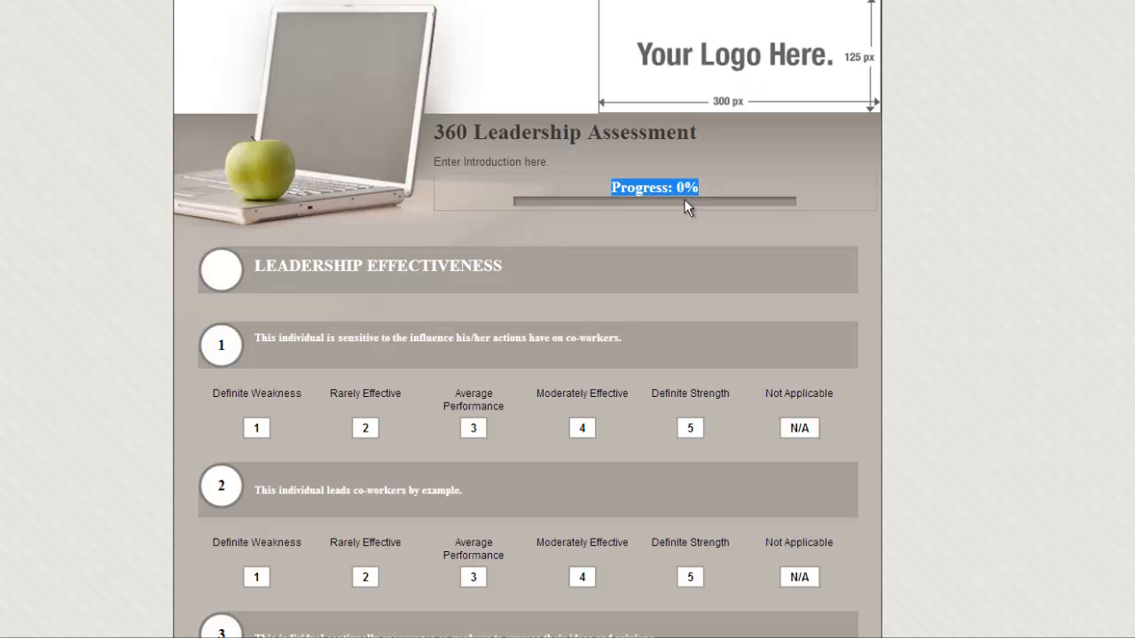
pyautogui.click(583, 240)
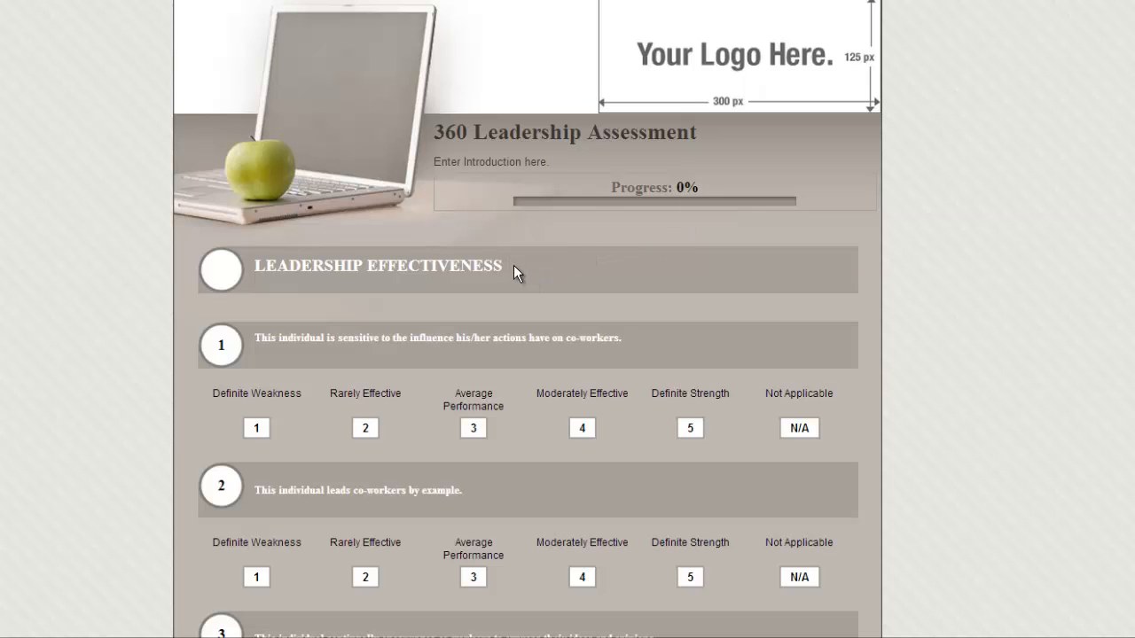
pyautogui.moveTo(514, 265); pyautogui.dragTo(251, 273)
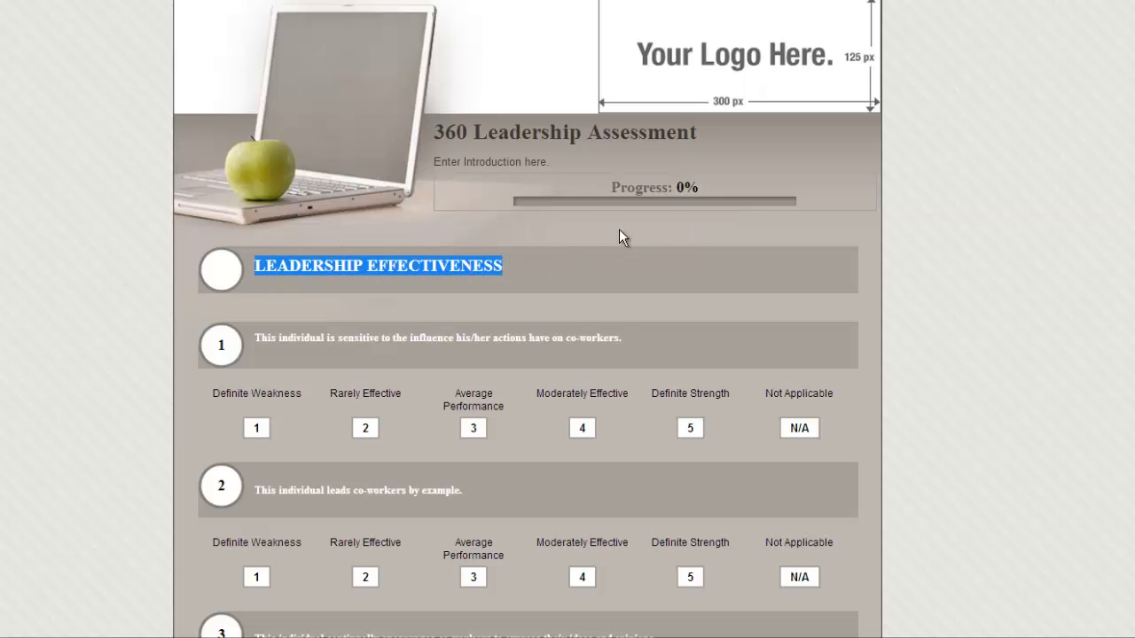
# Step: Review the Leadership Effectiveness questions and their rating scale, and advance to the survey's next page
pyautogui.scroll(-2, 619, 229)
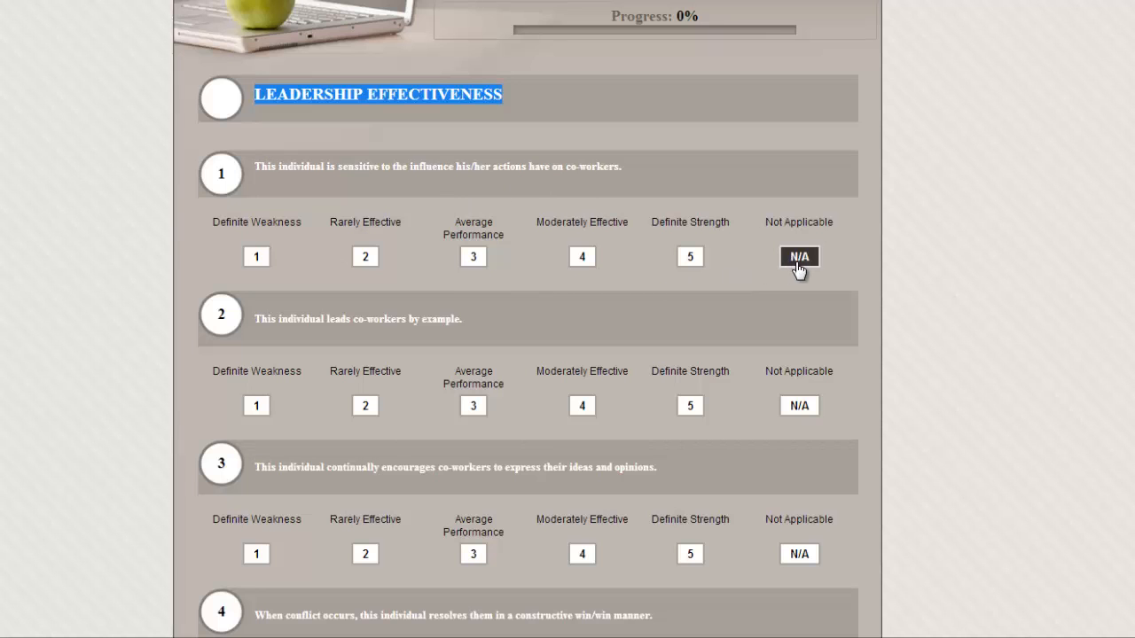
pyautogui.scroll(-5, 635, 250)
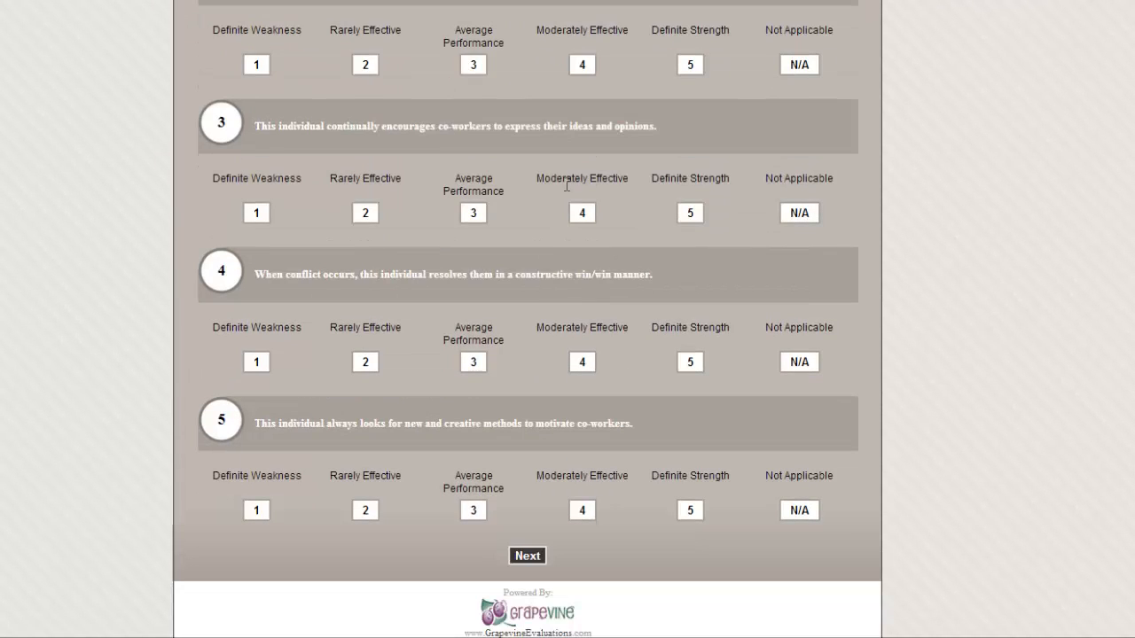
pyautogui.click(528, 557)
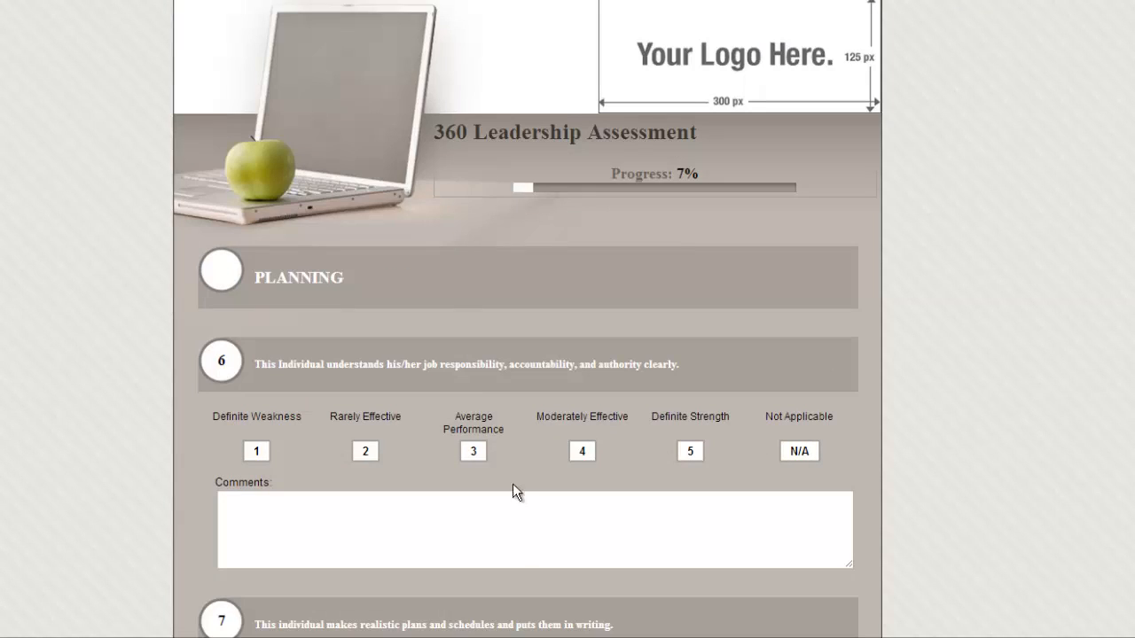
# Step: Examine the comment boxes of questions 6 and 10 on the Planning page and return to the evaluations list
pyautogui.scroll(-1, 534, 272)
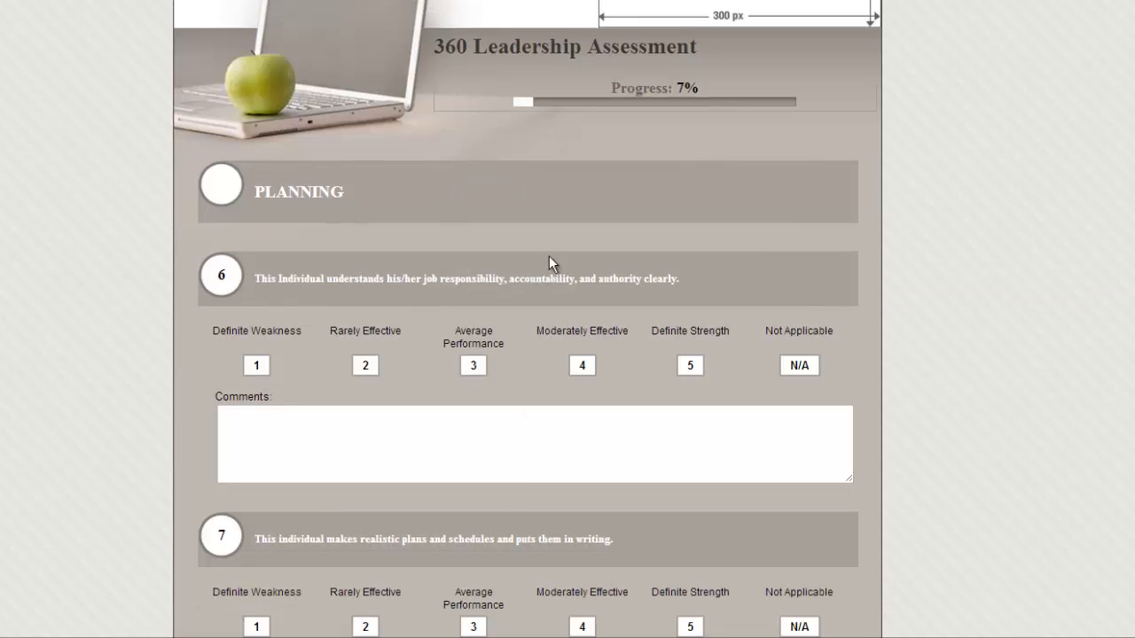
pyautogui.click(372, 442)
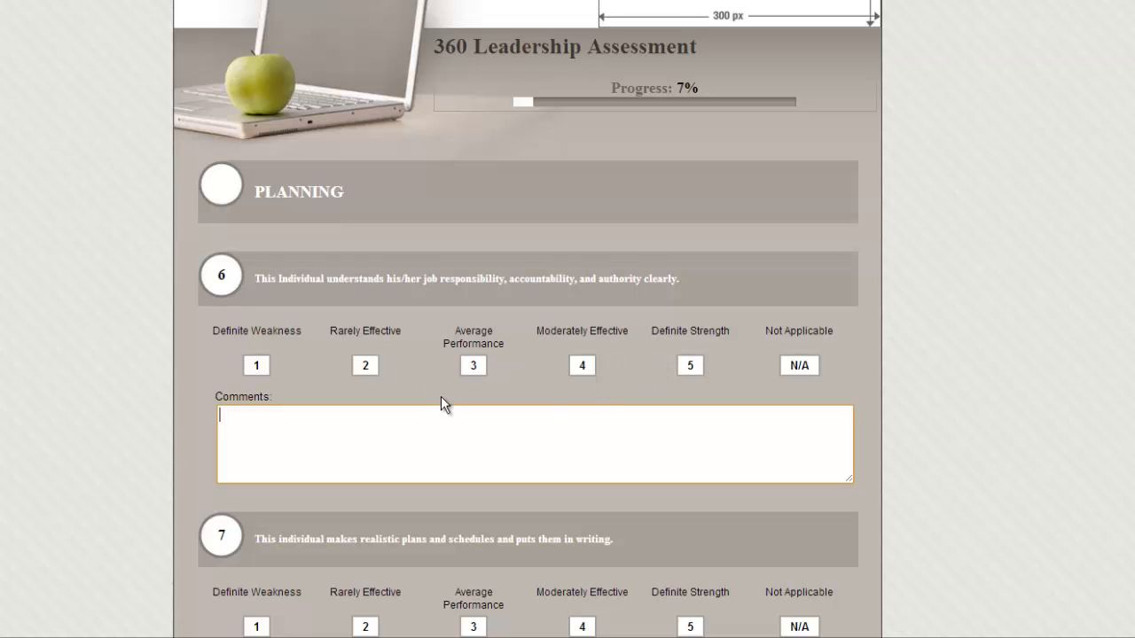
pyautogui.scroll(-8, 448, 397)
pyautogui.click(400, 430)
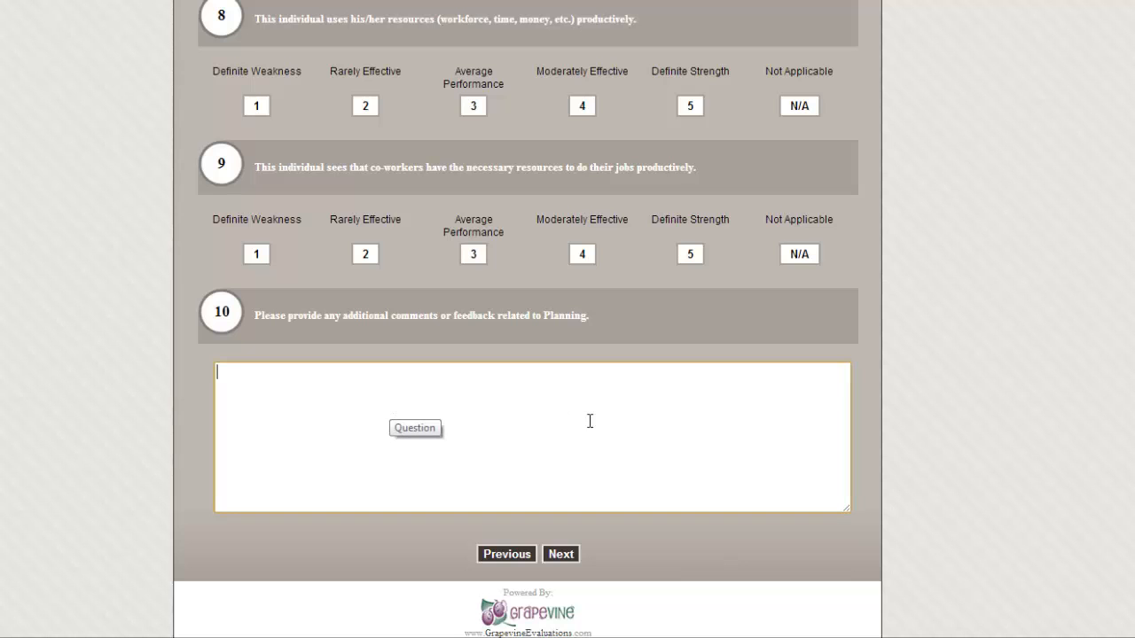
pyautogui.scroll(2, 620, 445)
pyautogui.scroll(7, 621, 444)
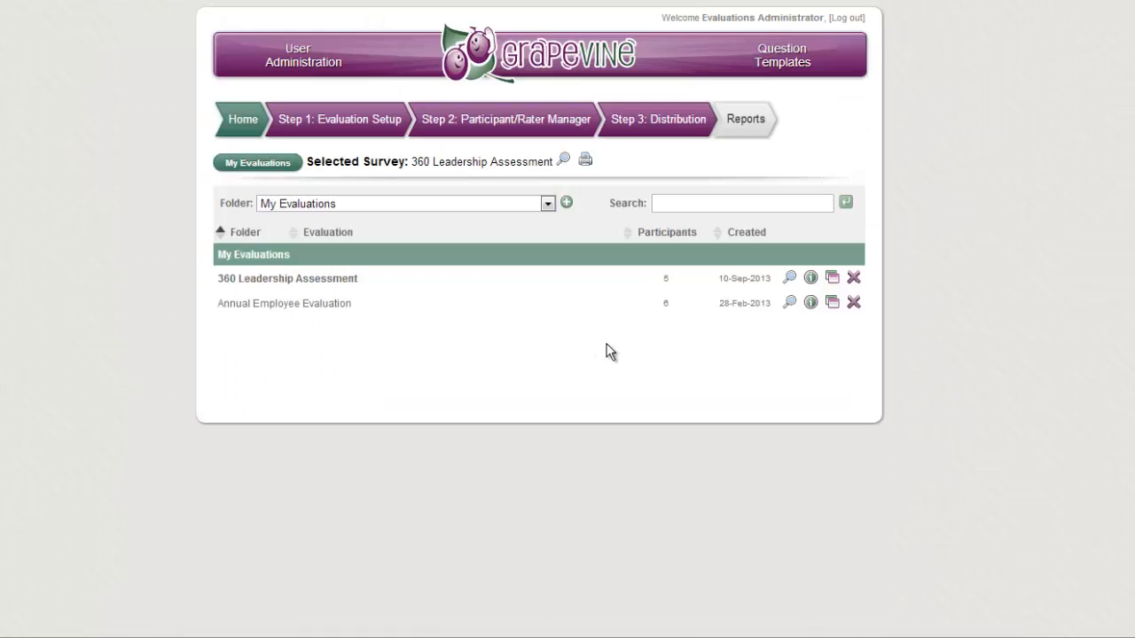
# Step: Review the rater selection options in the evaluation setup preferences and open the evaluation's title editor
pyautogui.click(830, 280)
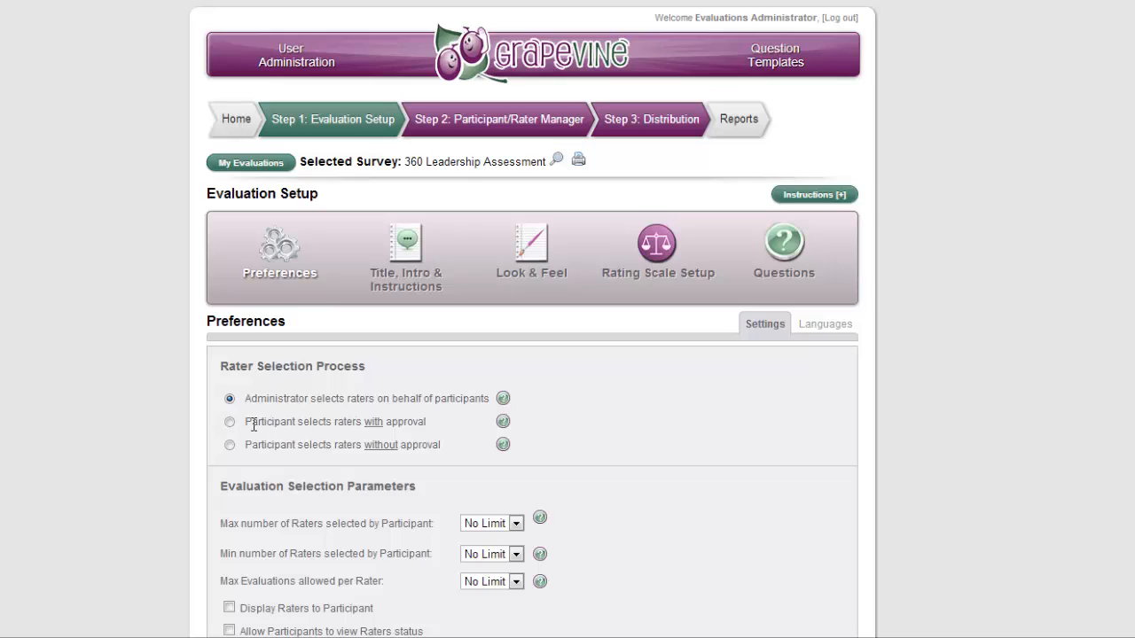
pyautogui.moveTo(365, 444); pyautogui.dragTo(441, 445)
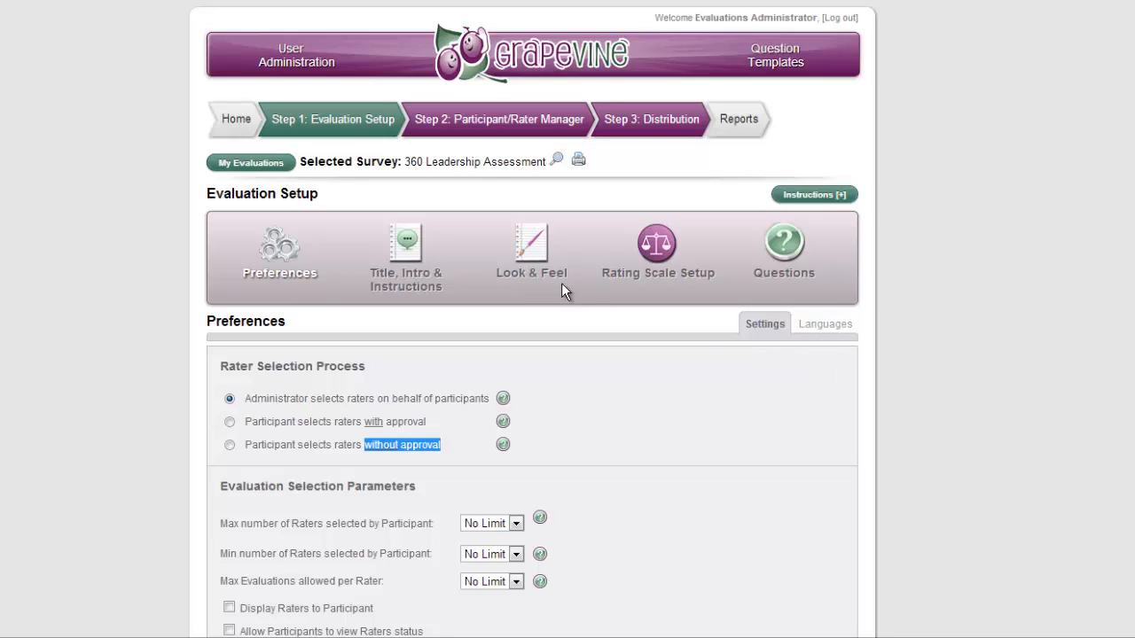
pyautogui.click(422, 283)
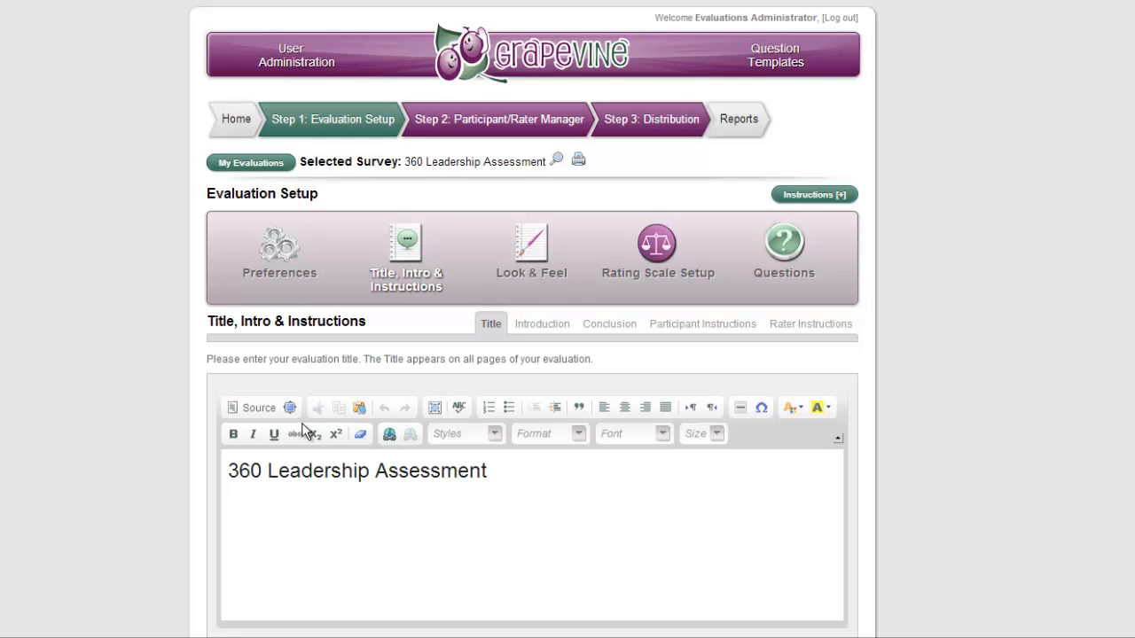
pyautogui.rightClick(552, 494)
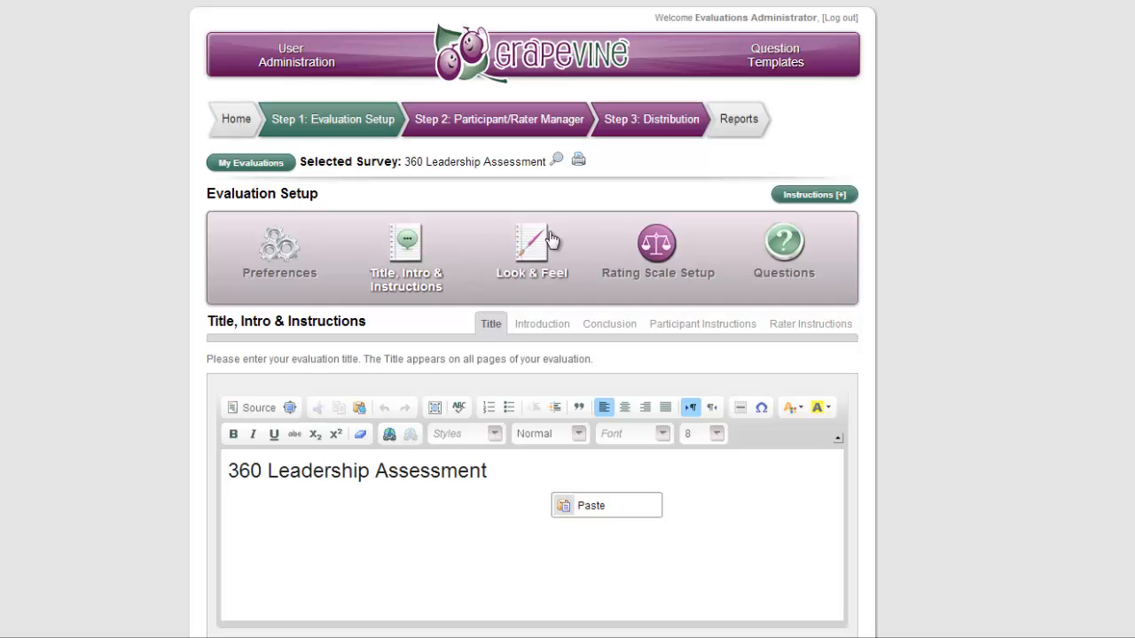
# Step: Open the Look & Feel graphic skins and preview the third Aggressive skin, the yellow and dark grey one
pyautogui.click(534, 253)
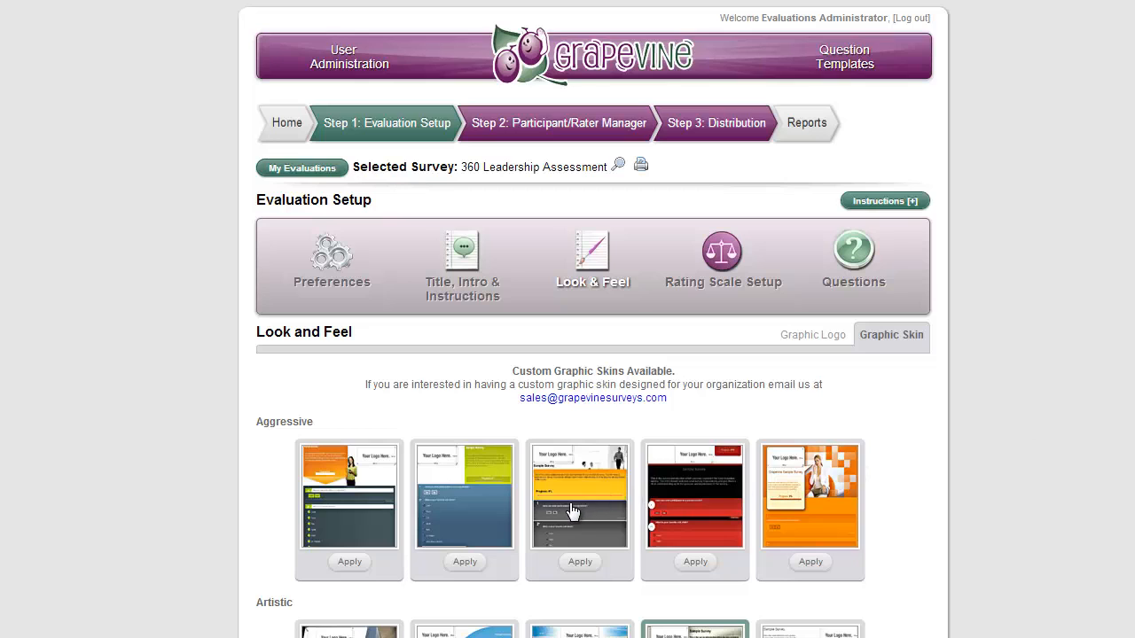
pyautogui.click(572, 512)
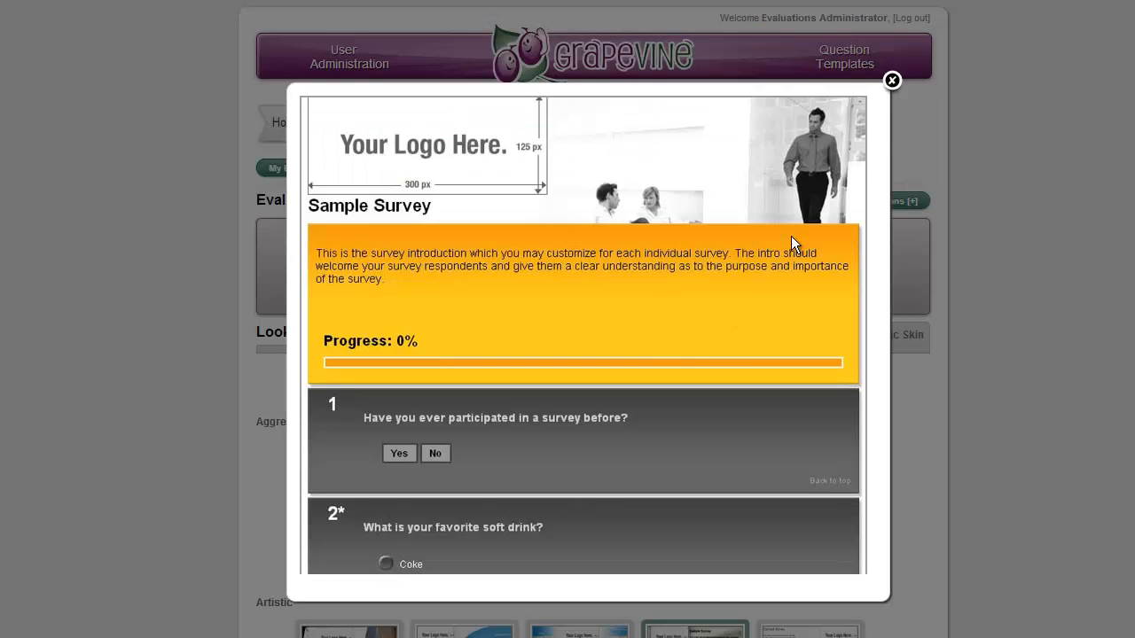
# Step: Close the skin preview and browse the Aggressive, Artistic and Business graphic skins
pyautogui.click(890, 96)
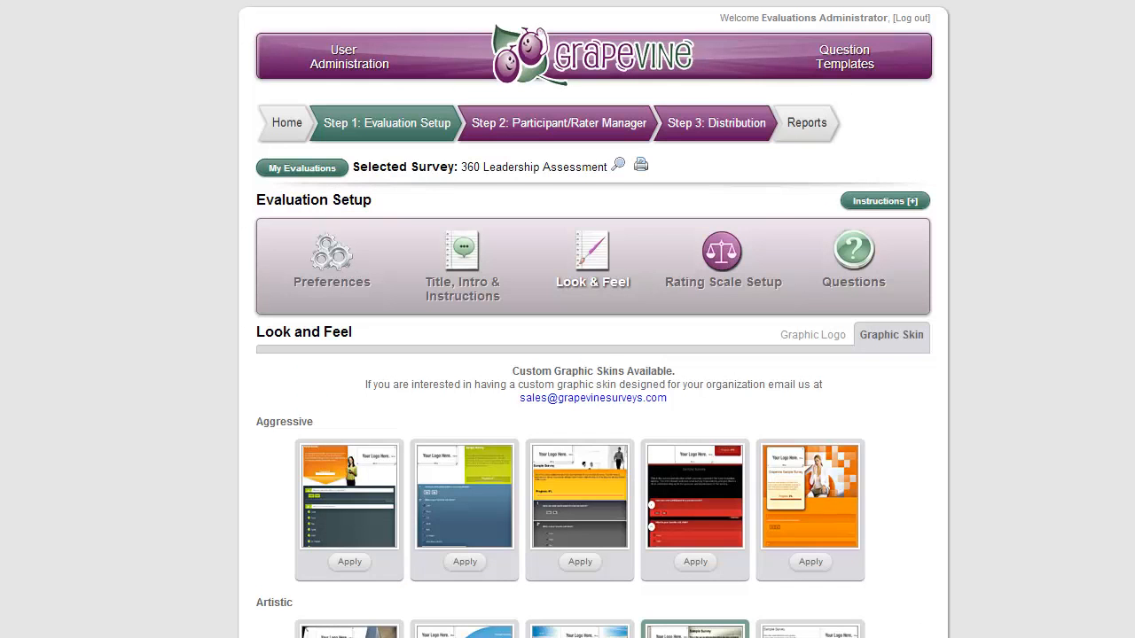
pyautogui.scroll(-3, 594, 399)
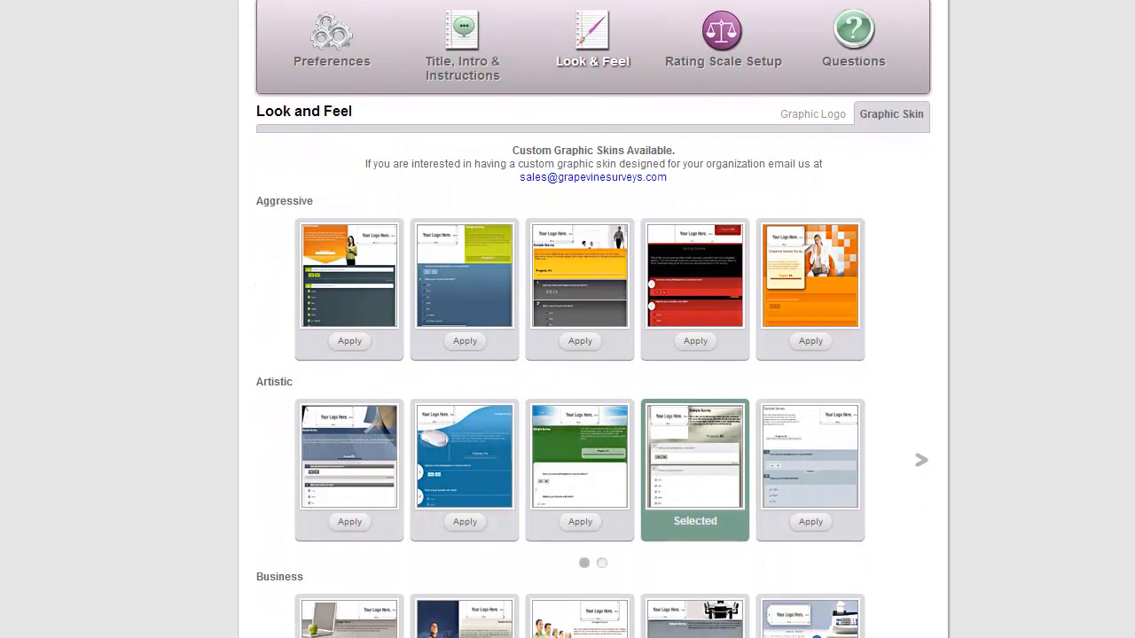
pyautogui.scroll(-1, 965, 367)
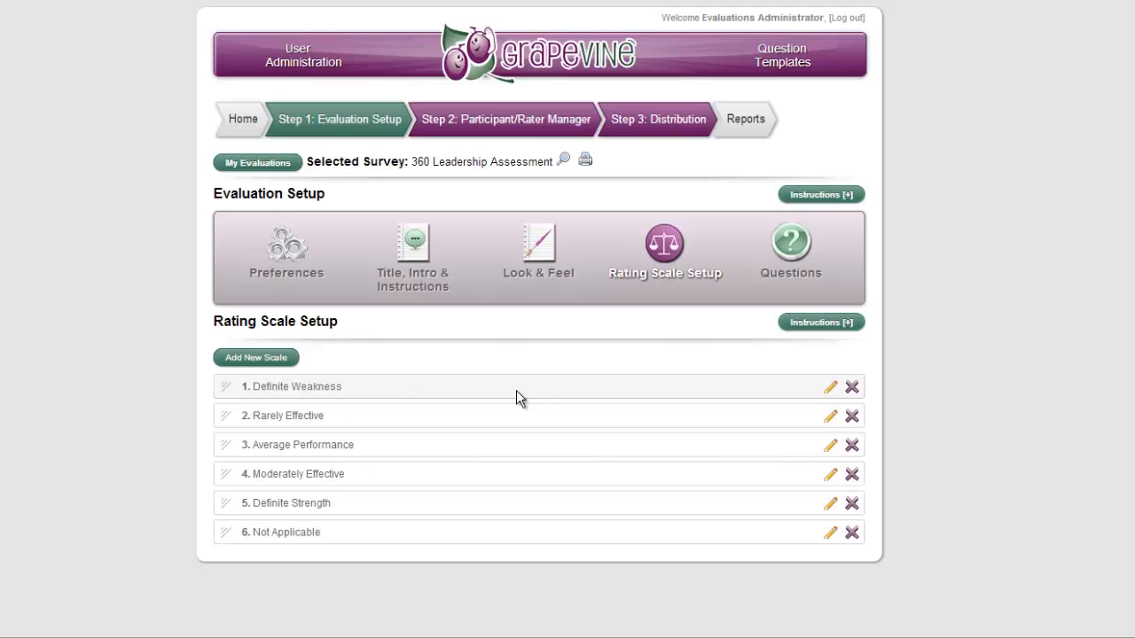
# Step: Open the evaluation's Questions setup and review the Leadership Effectiveness questions and question controls on Page 1
pyautogui.click(791, 250)
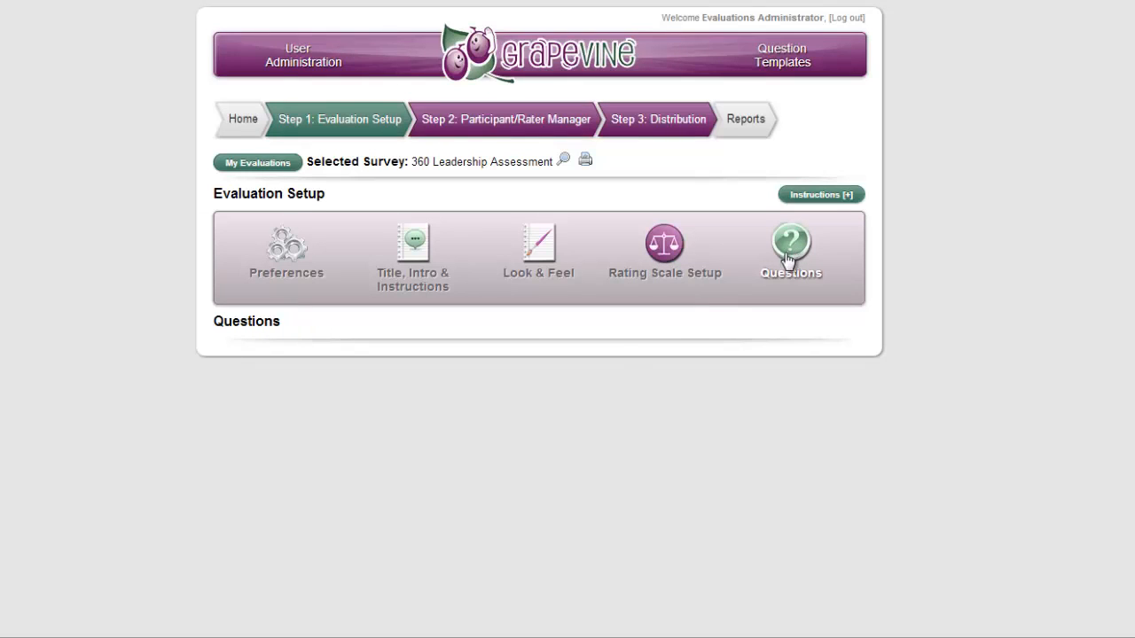
pyautogui.scroll(-1, 455, 367)
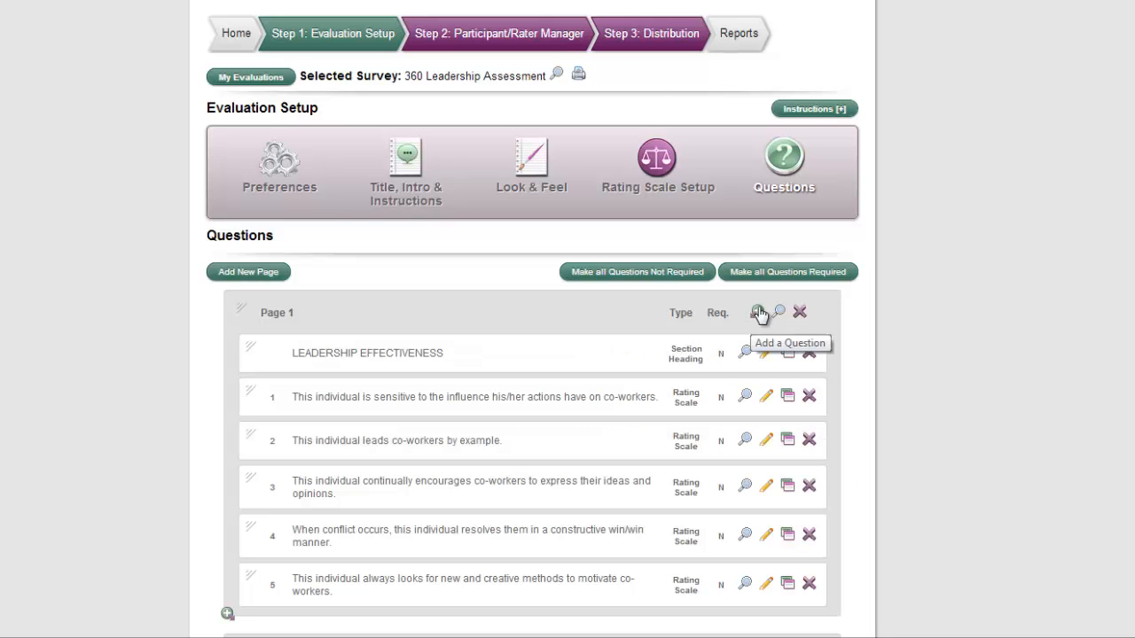
pyautogui.scroll(2, 471, 364)
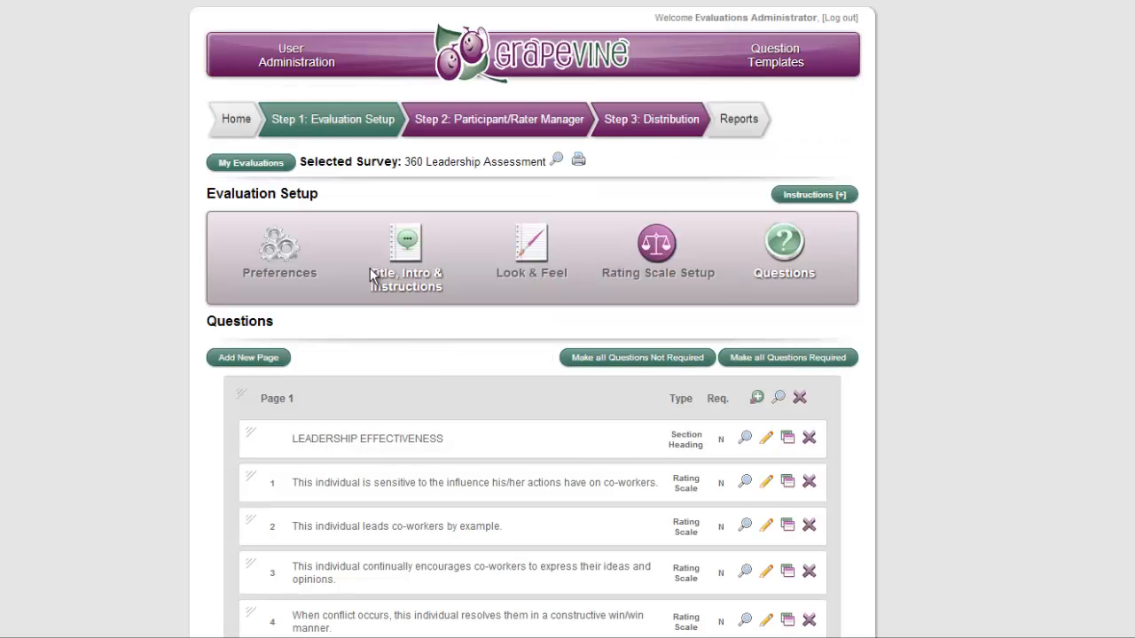
# Step: Review the relationships and participant groups in the Participant/Rater Manager and open the Raters section
pyautogui.click(487, 122)
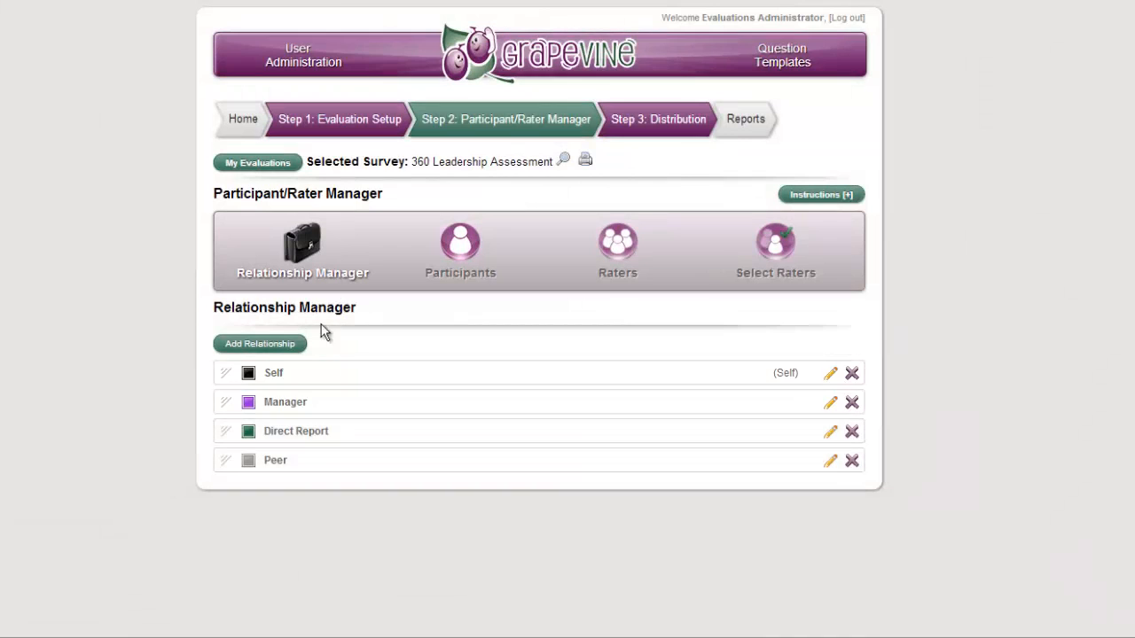
pyautogui.click(472, 257)
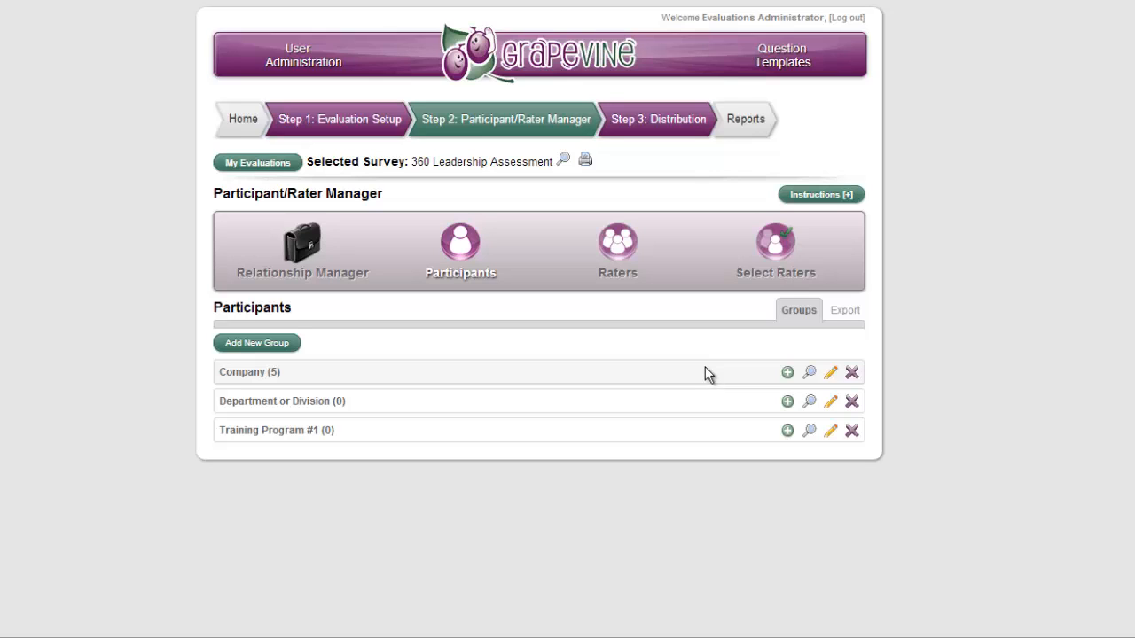
pyautogui.click(622, 241)
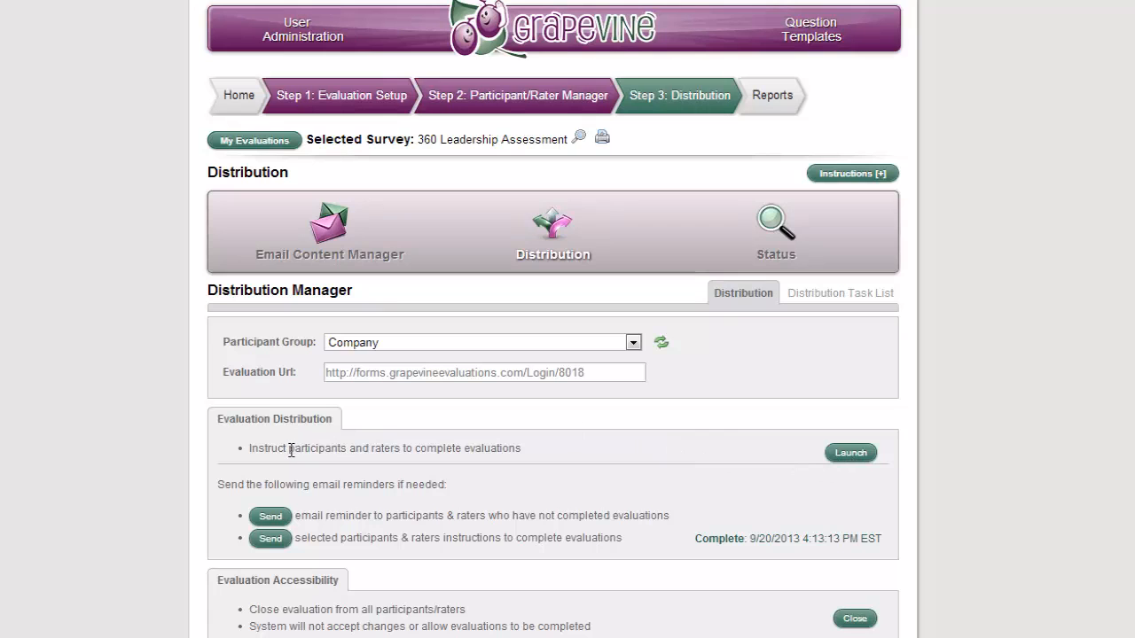
# Step: Examine the Company group's evaluation launch and email reminder options, opening the launch date and time scheduler and cancelling it
pyautogui.moveTo(290, 452); pyautogui.dragTo(538, 447)
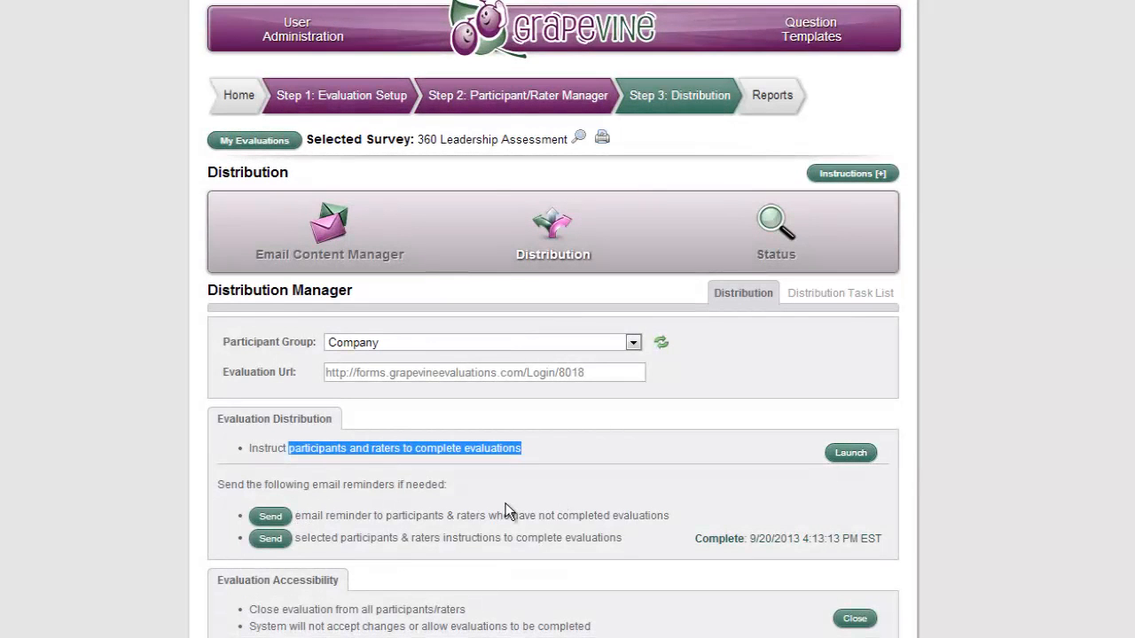
pyautogui.moveTo(385, 515); pyautogui.dragTo(488, 512)
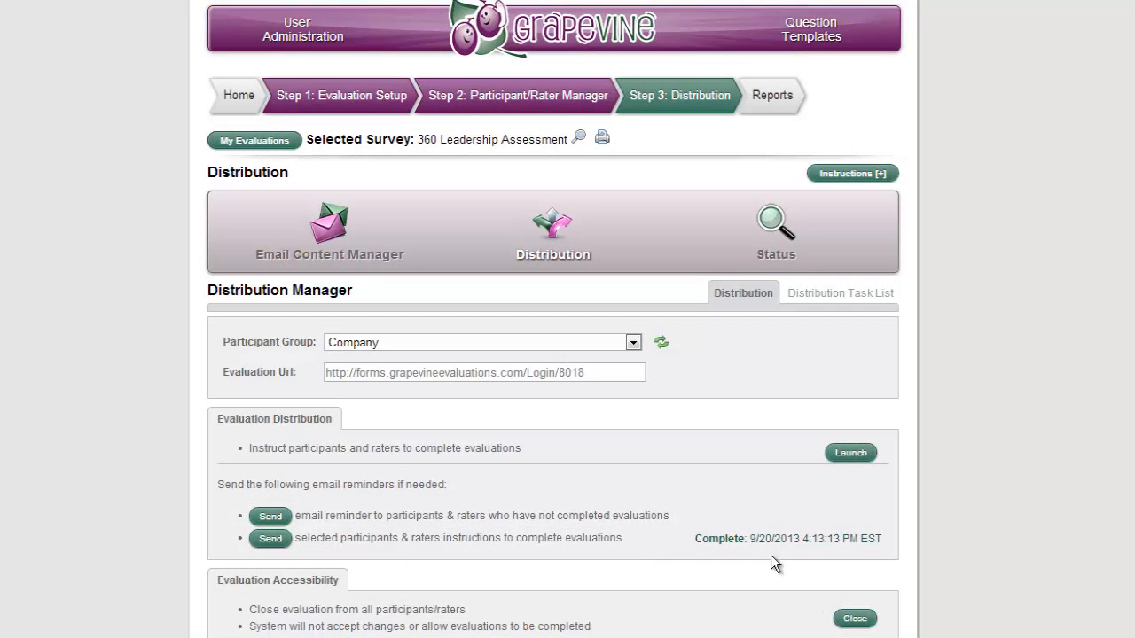
pyautogui.click(850, 452)
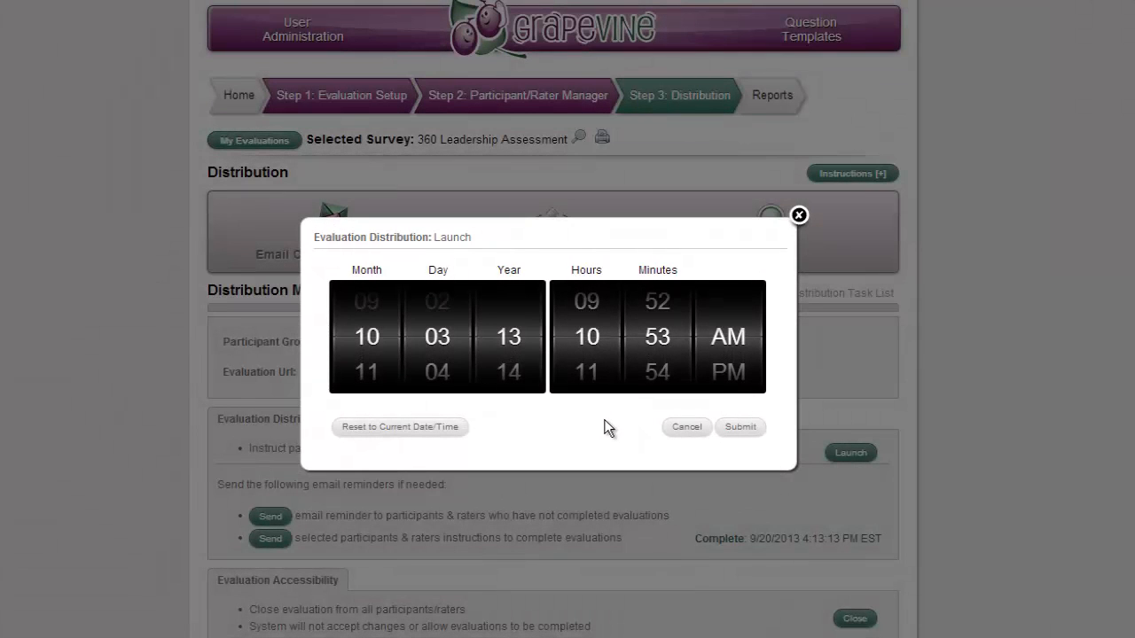
pyautogui.click(691, 429)
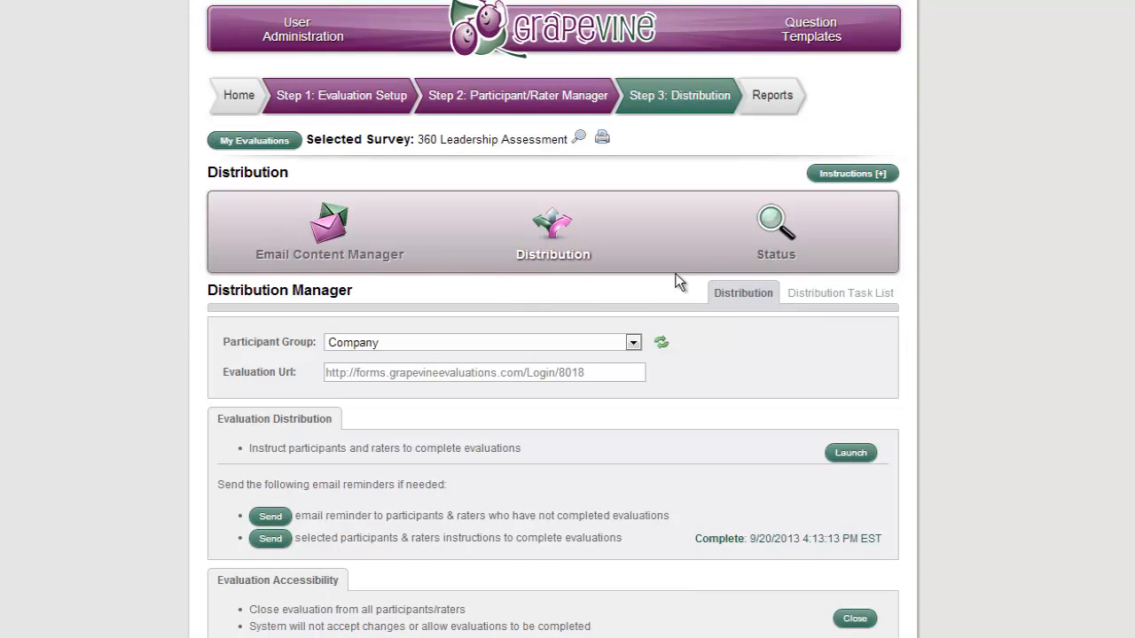
# Step: Open the distribution Status for all groups and list the total evaluations
pyautogui.click(786, 224)
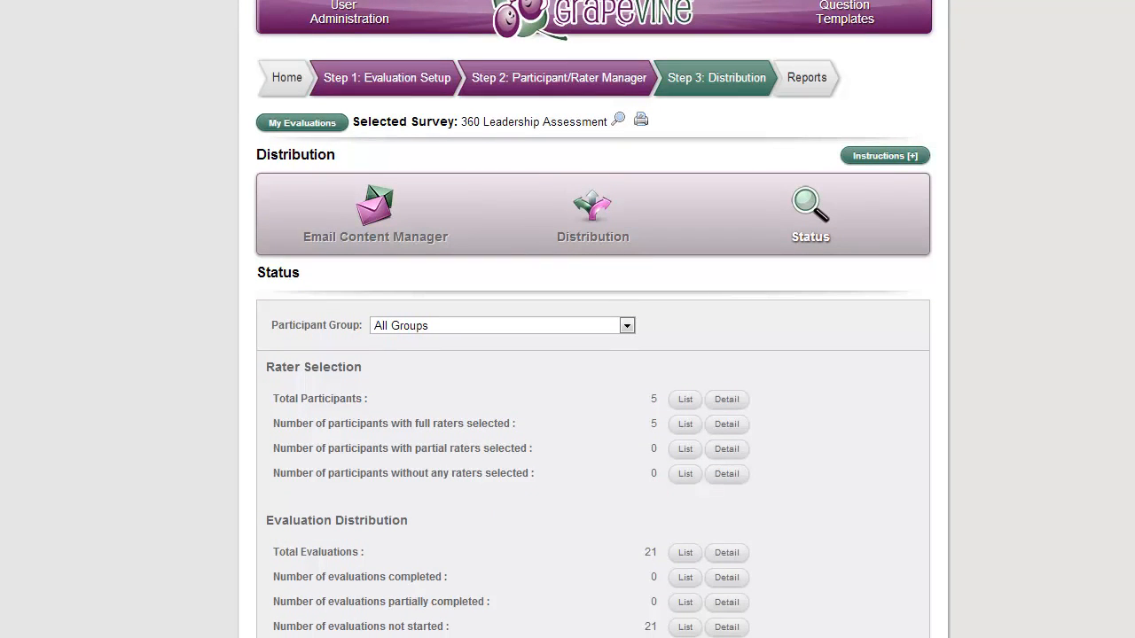
pyautogui.click(685, 554)
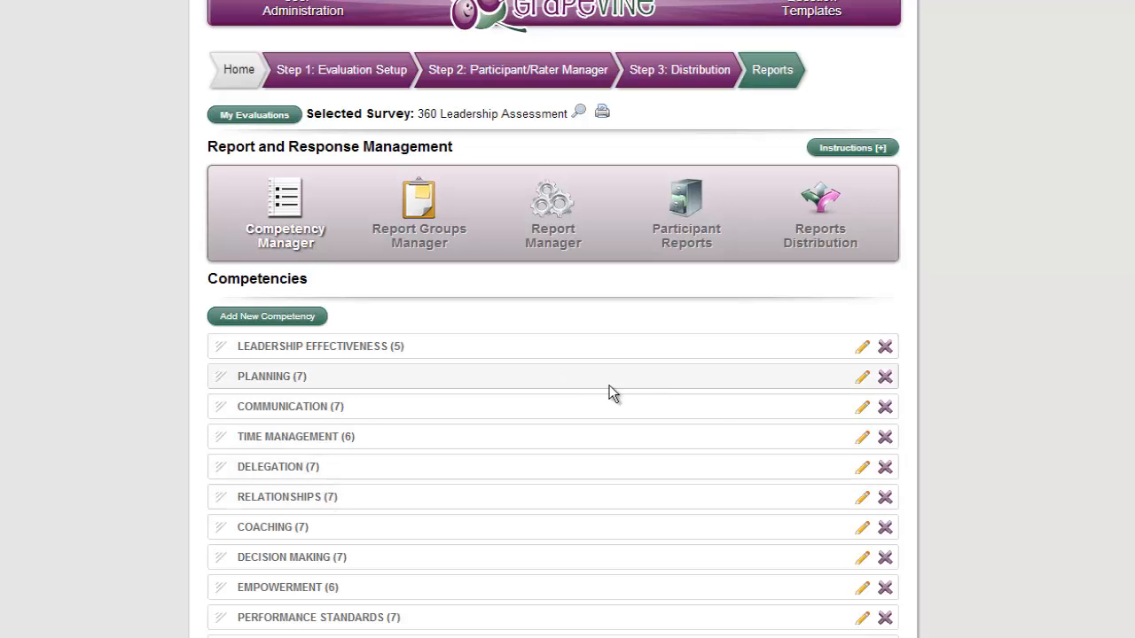
# Step: Open the Leadership Effectiveness competency for editing and review its questions, title and extended description
pyautogui.click(863, 349)
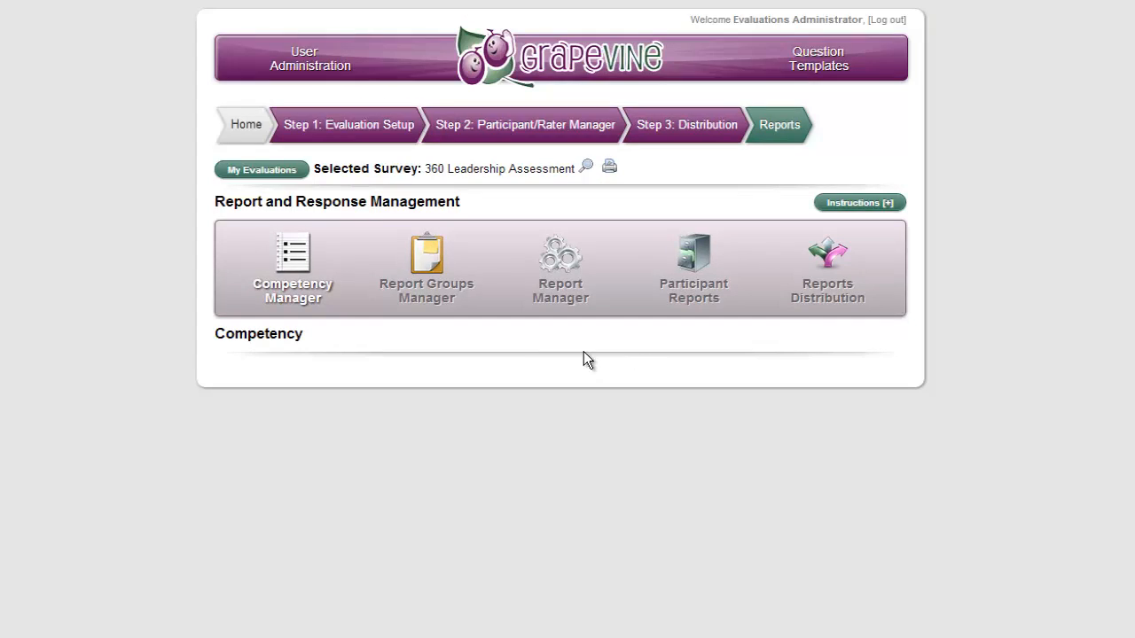
pyautogui.scroll(-3, 506, 371)
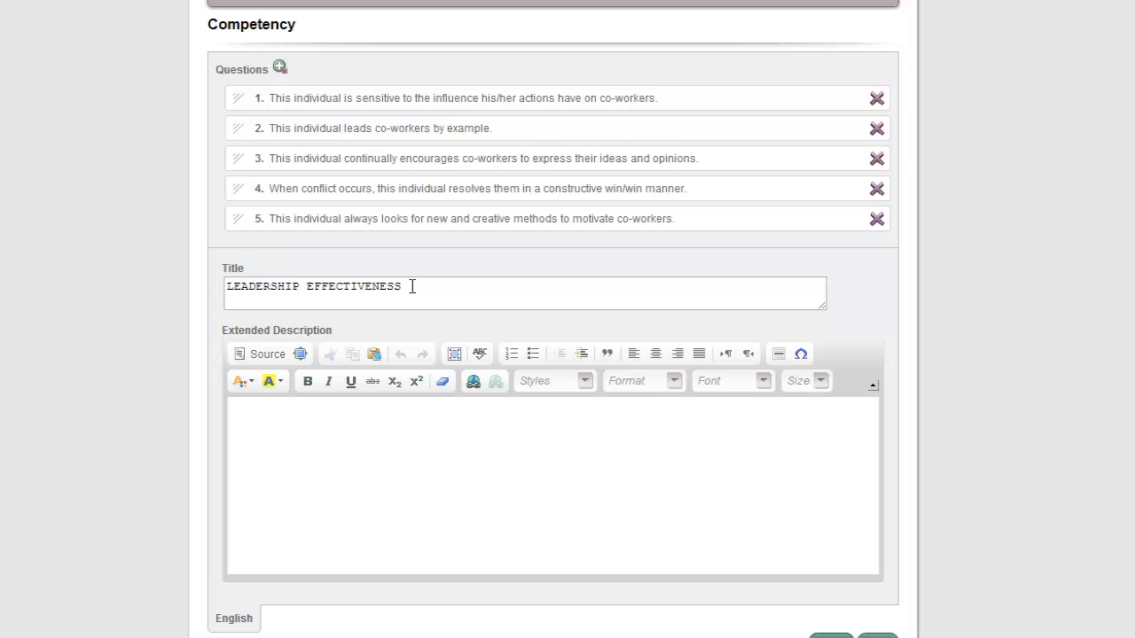
pyautogui.scroll(2, 568, 398)
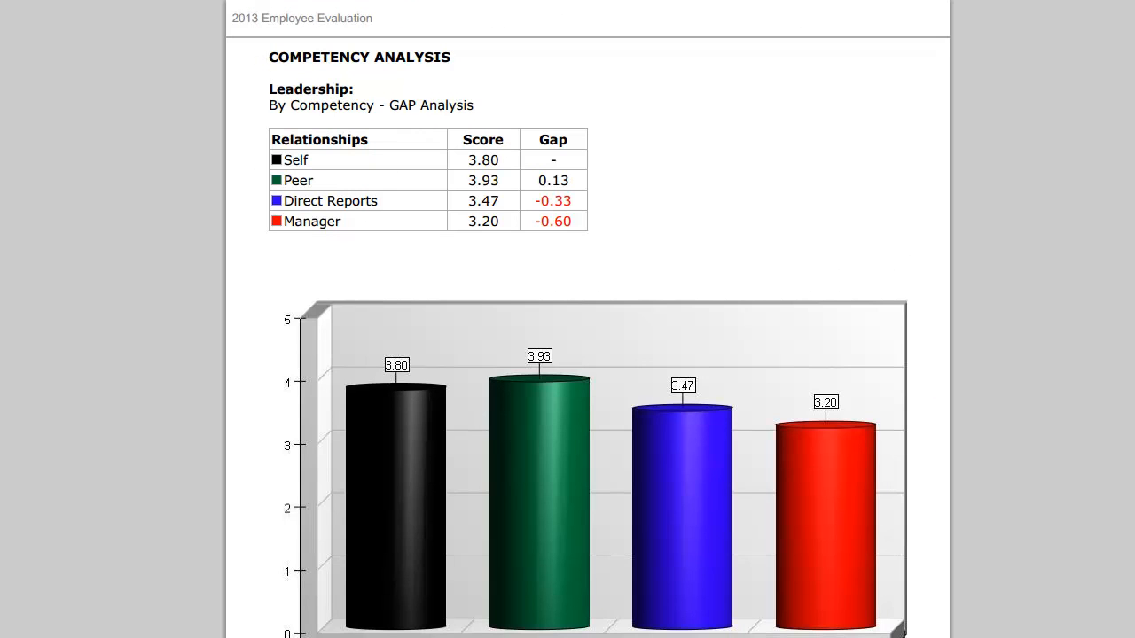
# Step: Examine the Leadership competency analysis in the sample report, from the GAP bar graph through the observer rating averages for Questions 1 to 5
pyautogui.scroll(-4, 588, 319)
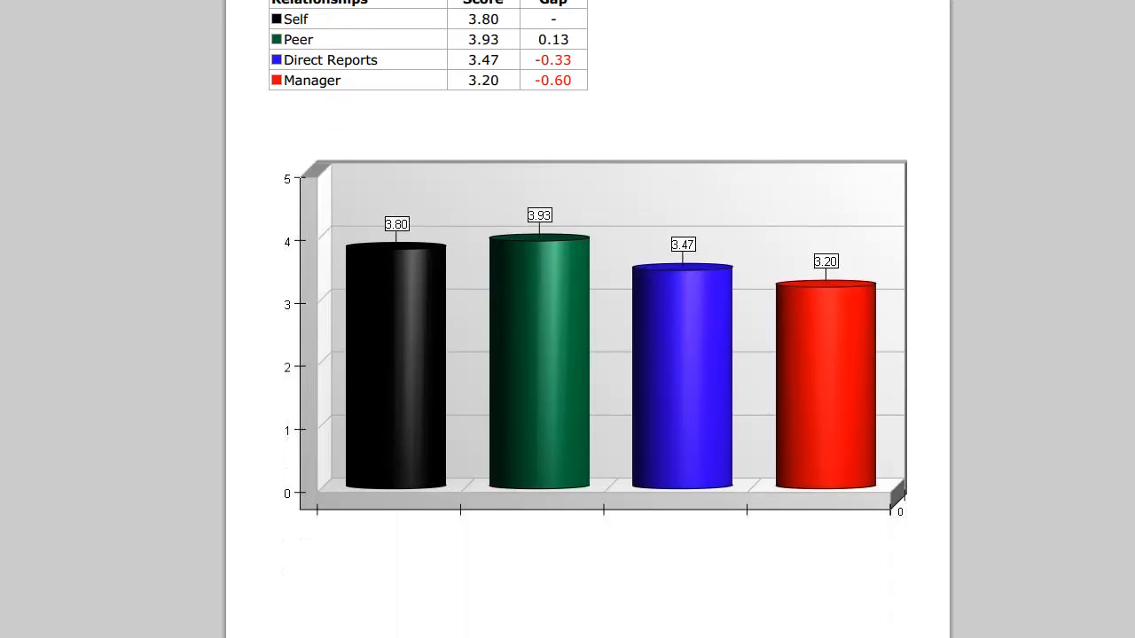
pyautogui.scroll(-6, 588, 319)
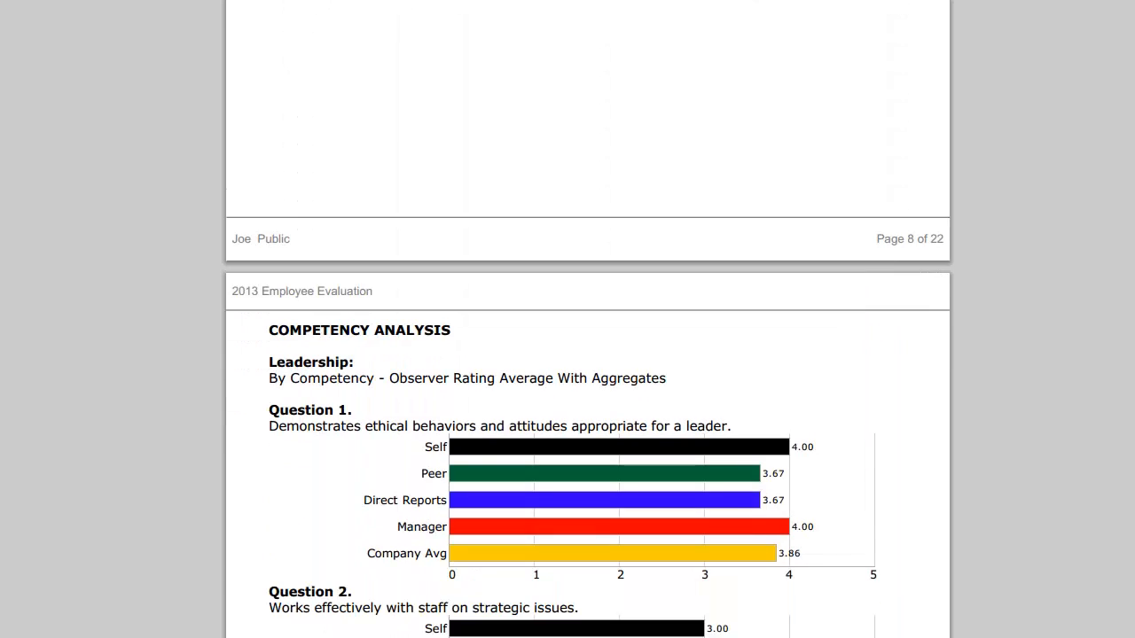
pyautogui.scroll(-2, 588, 319)
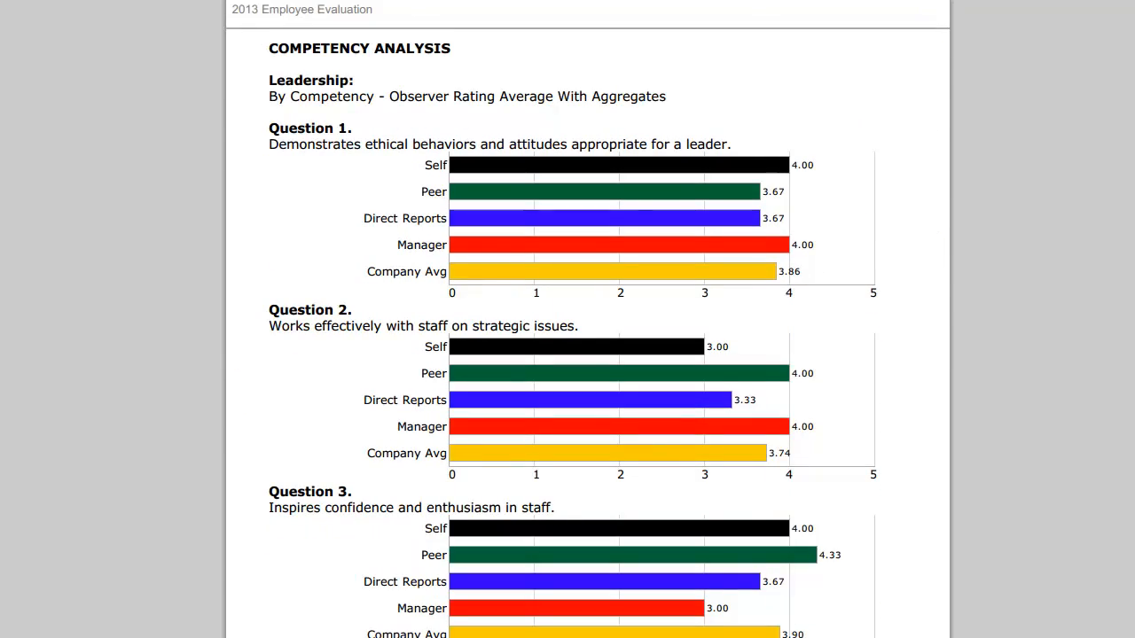
pyautogui.scroll(-5, 588, 319)
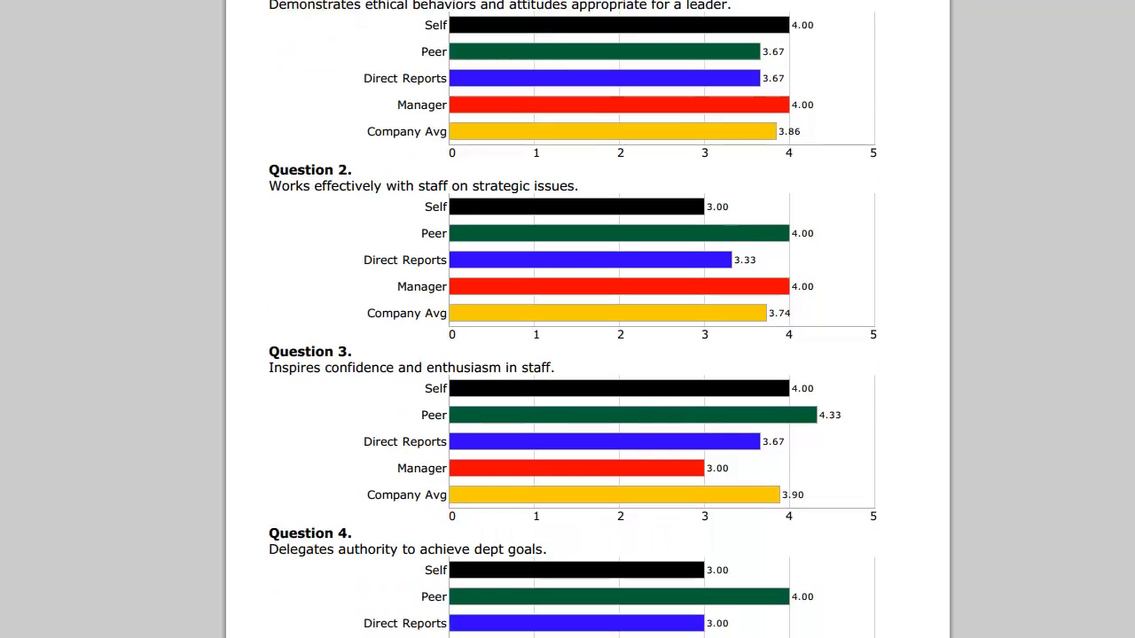
pyautogui.scroll(-5, 588, 319)
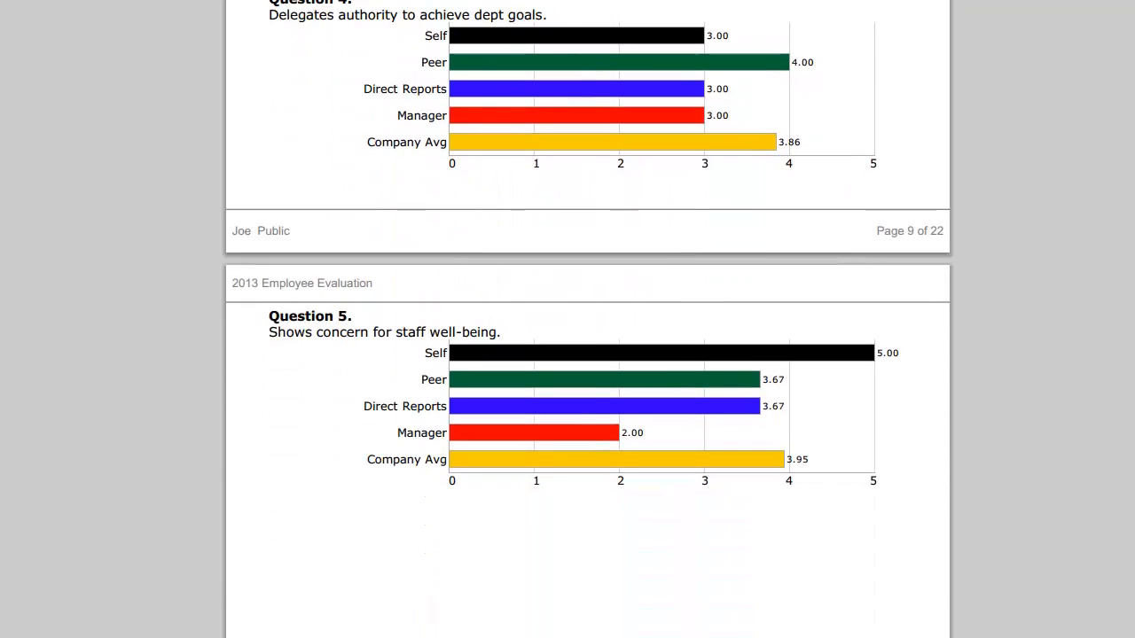
pyautogui.scroll(-2, 588, 320)
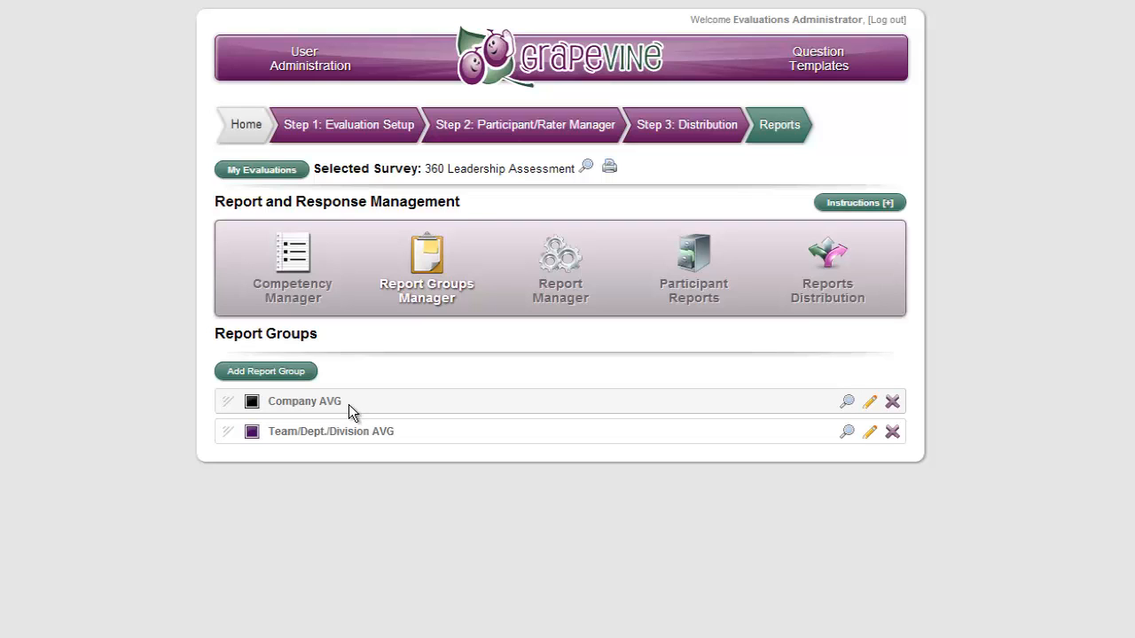
# Step: Open the Report Manager and review the individual report's sections, from the Title Page to General Results
pyautogui.click(556, 286)
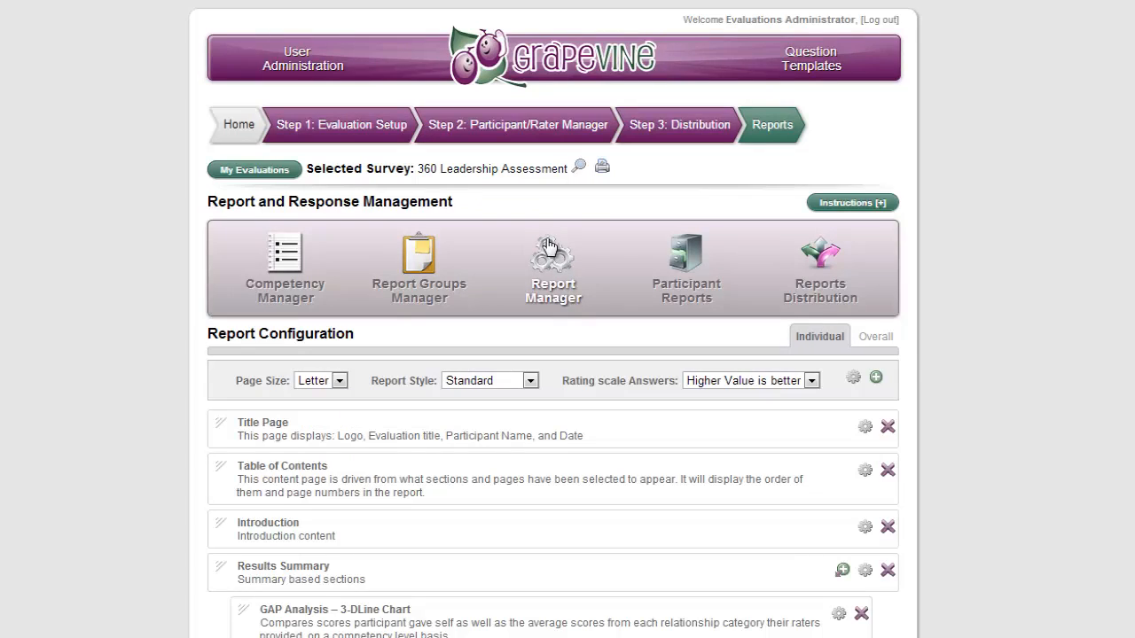
pyautogui.scroll(-6, 552, 310)
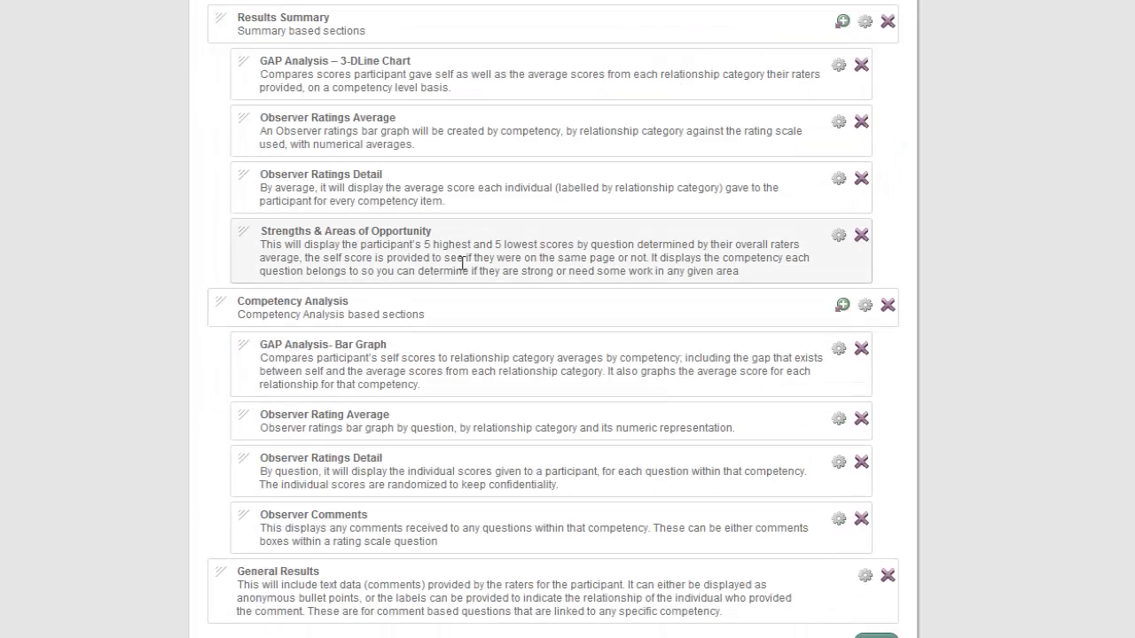
pyautogui.scroll(2, 452, 265)
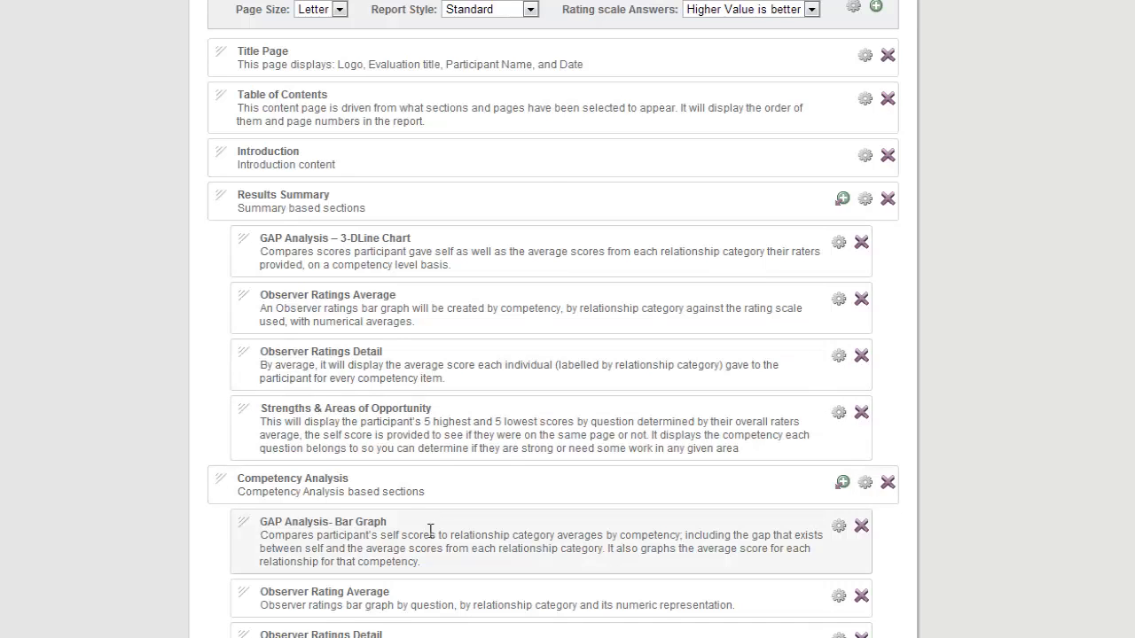
pyautogui.scroll(1, 443, 532)
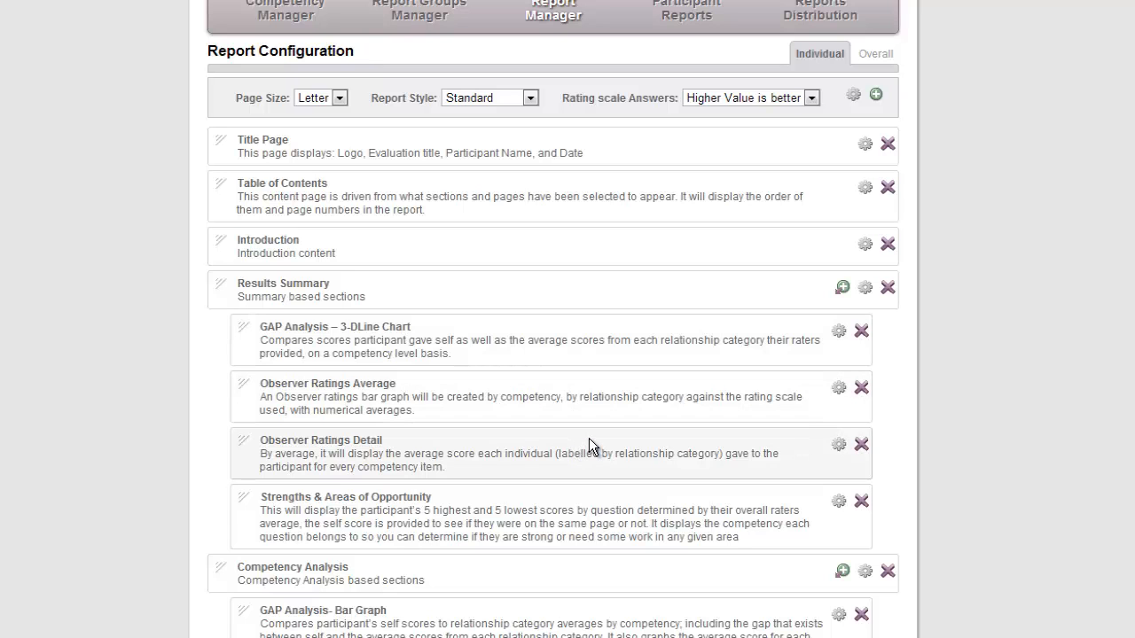
pyautogui.scroll(2, 556, 469)
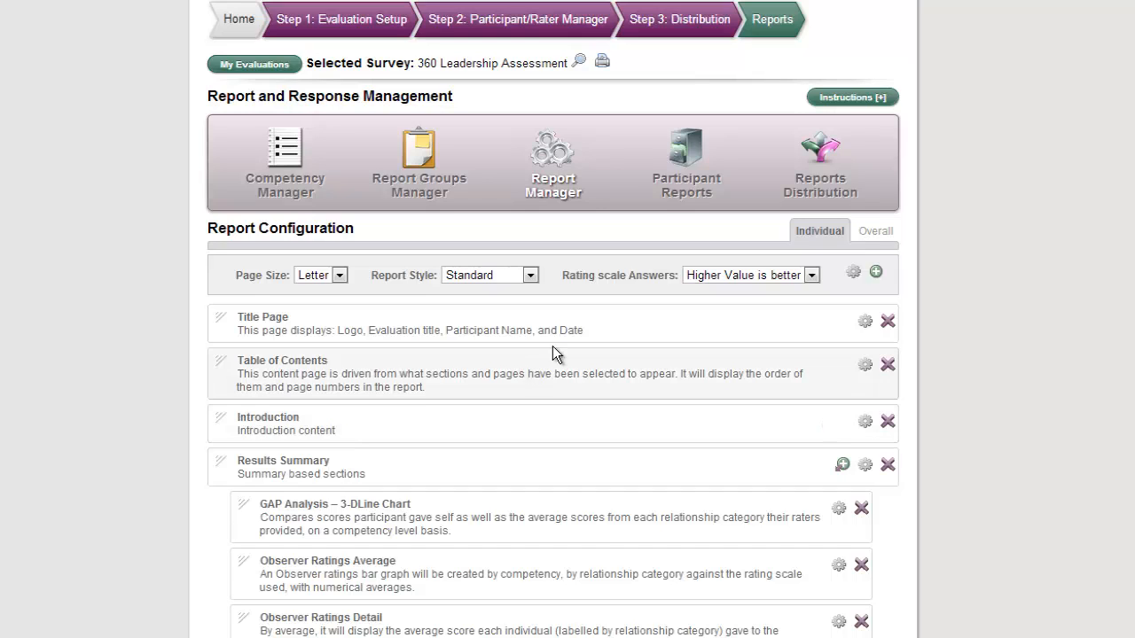
# Step: Open the Participant Reports and examine the individual evaluation report from the title page through the Results Summary's Observer Ratings Detail
pyautogui.click(676, 190)
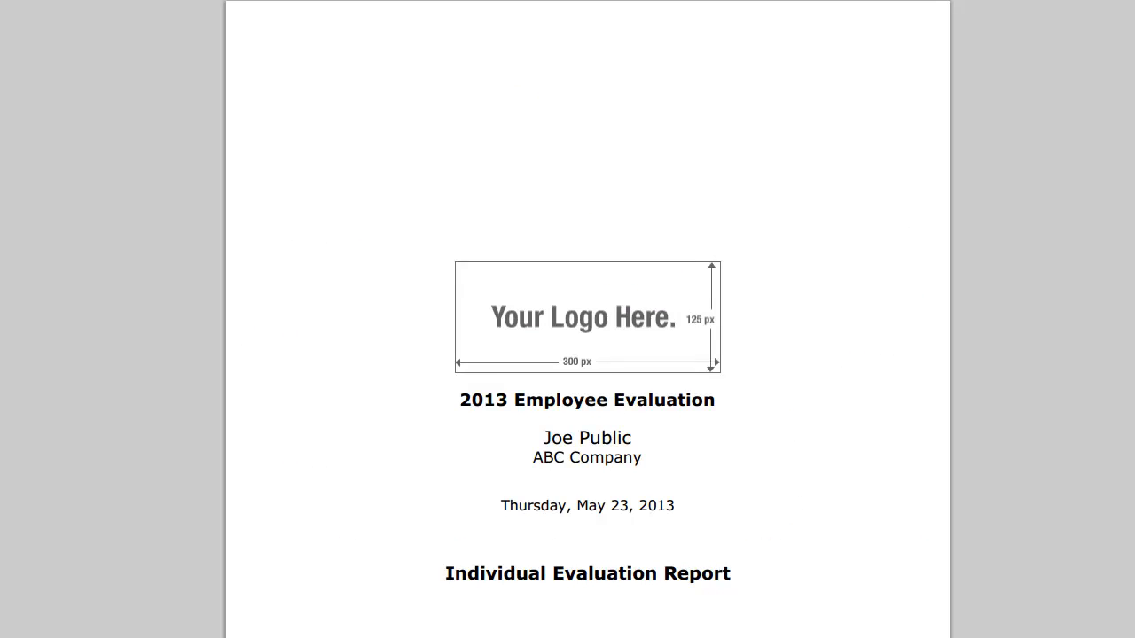
pyautogui.scroll(-3, 588, 319)
pyautogui.scroll(-8, 588, 319)
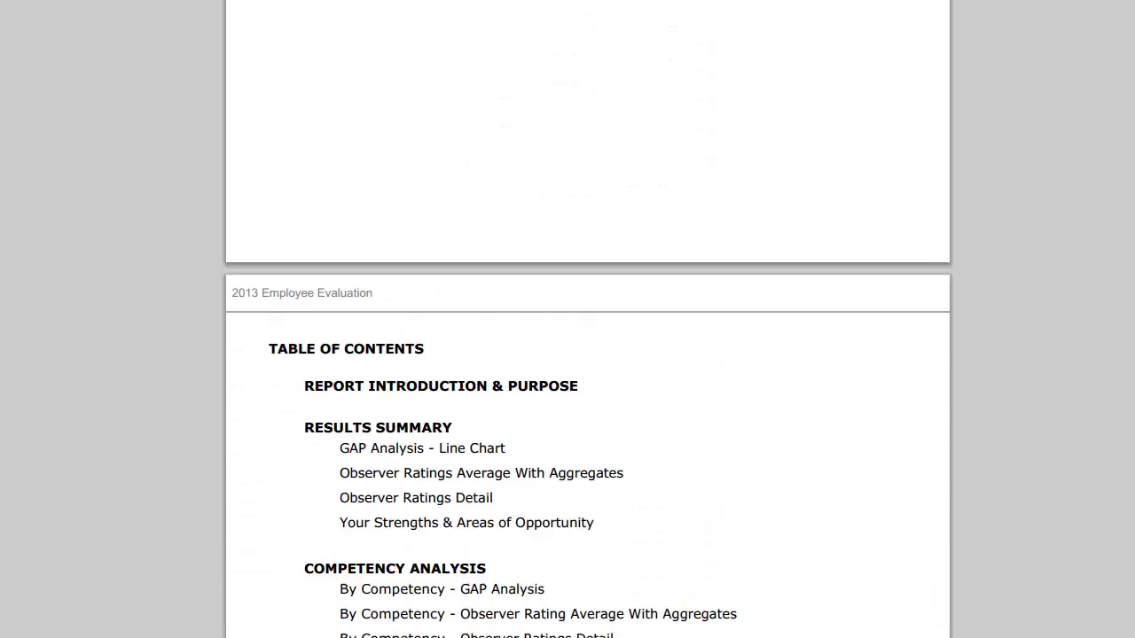
pyautogui.scroll(-15, 588, 319)
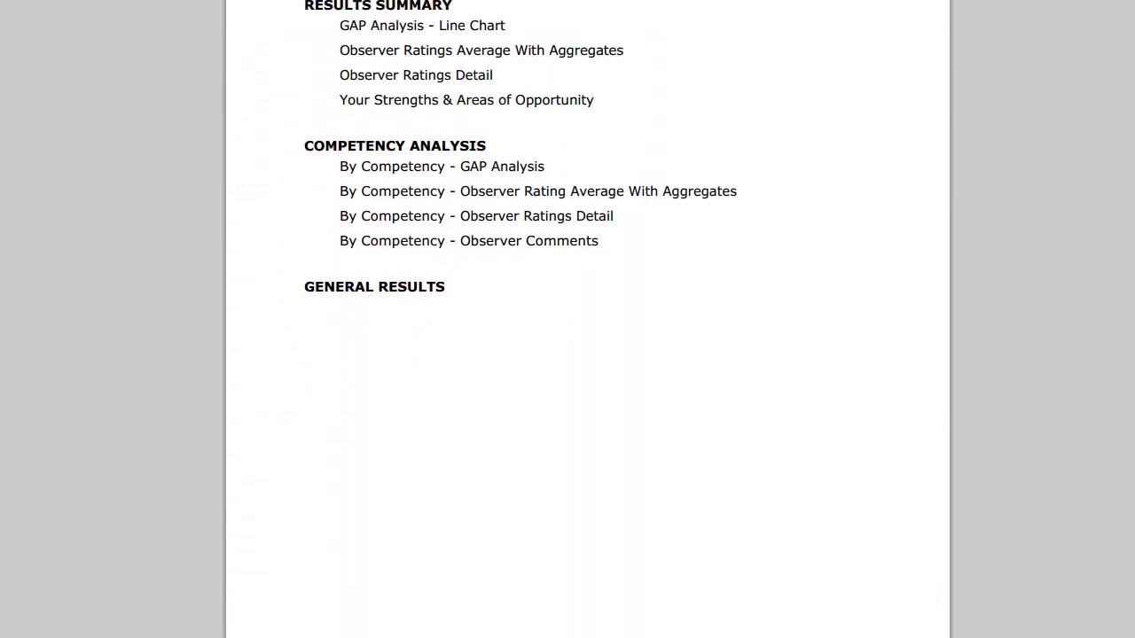
pyautogui.scroll(-3, 588, 319)
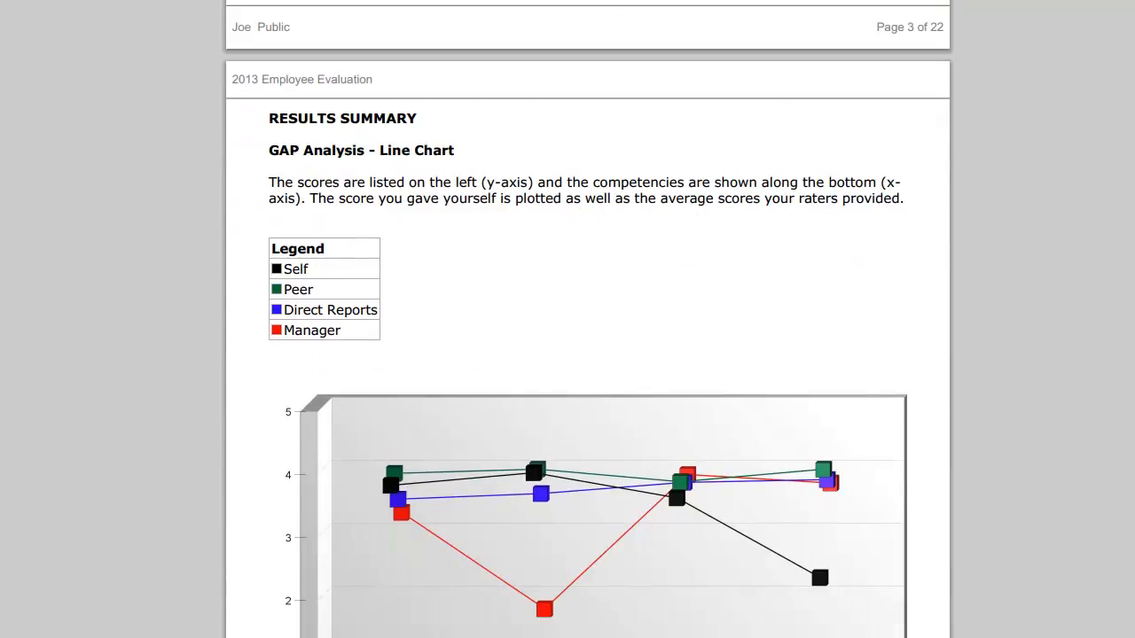
pyautogui.scroll(-2, 588, 319)
pyautogui.scroll(-1, 588, 319)
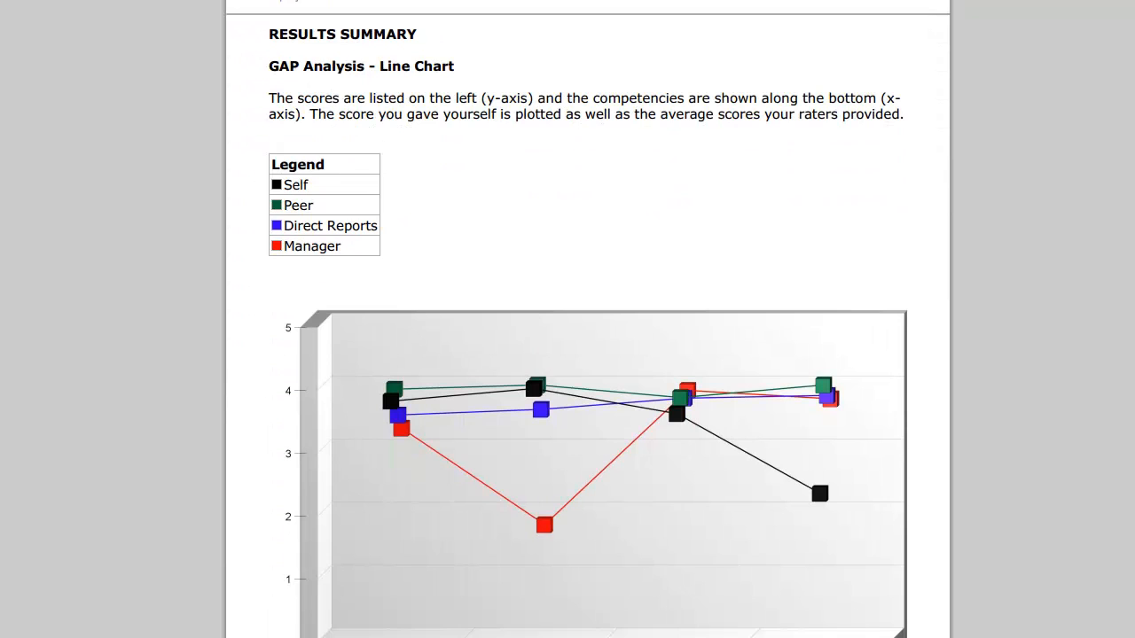
pyautogui.scroll(-9, 588, 319)
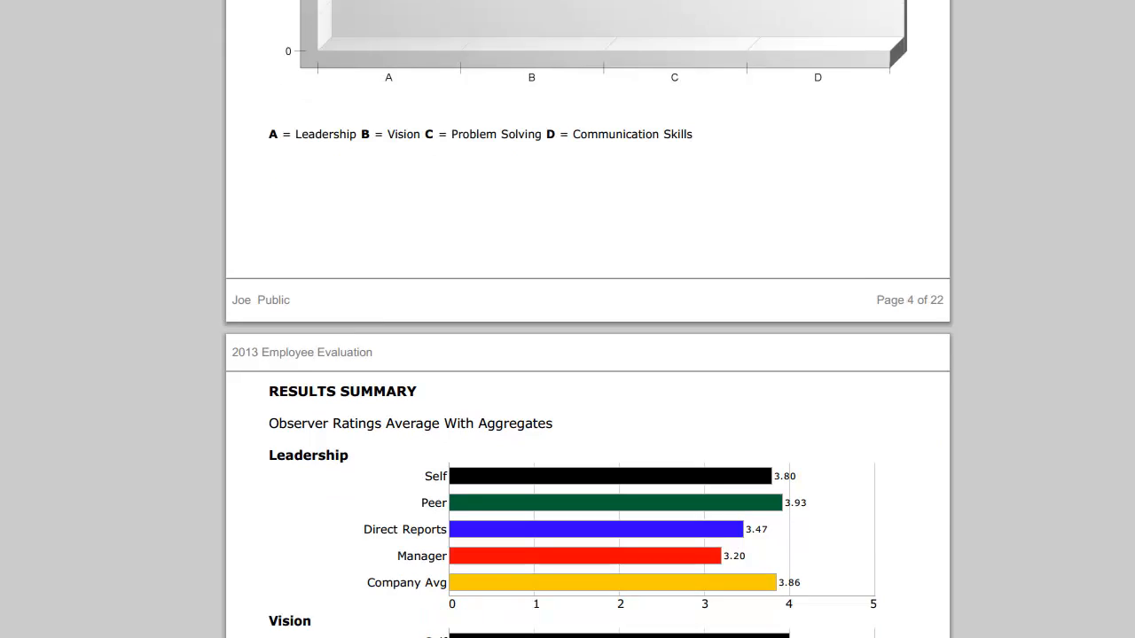
pyautogui.scroll(-7, 588, 319)
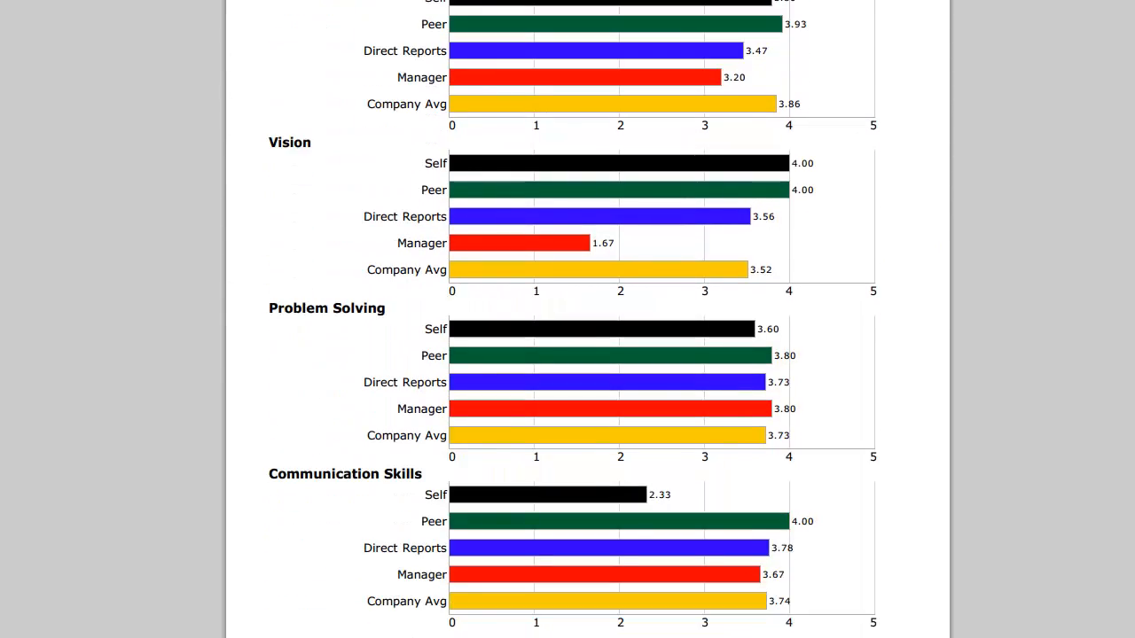
pyautogui.scroll(-7, 588, 319)
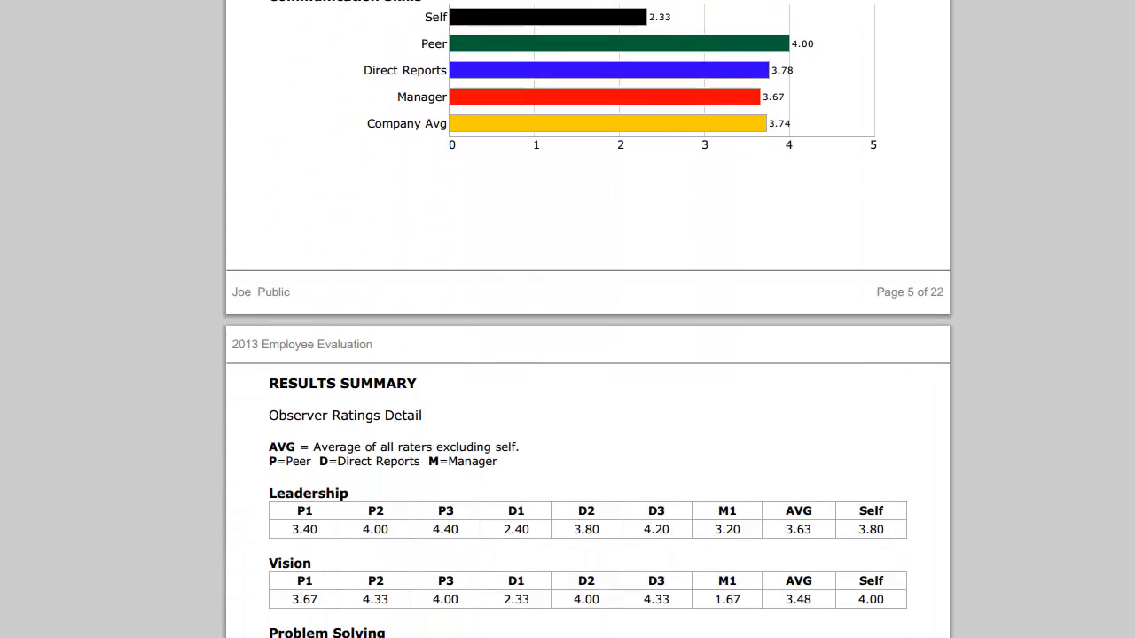
pyautogui.scroll(-4, 588, 319)
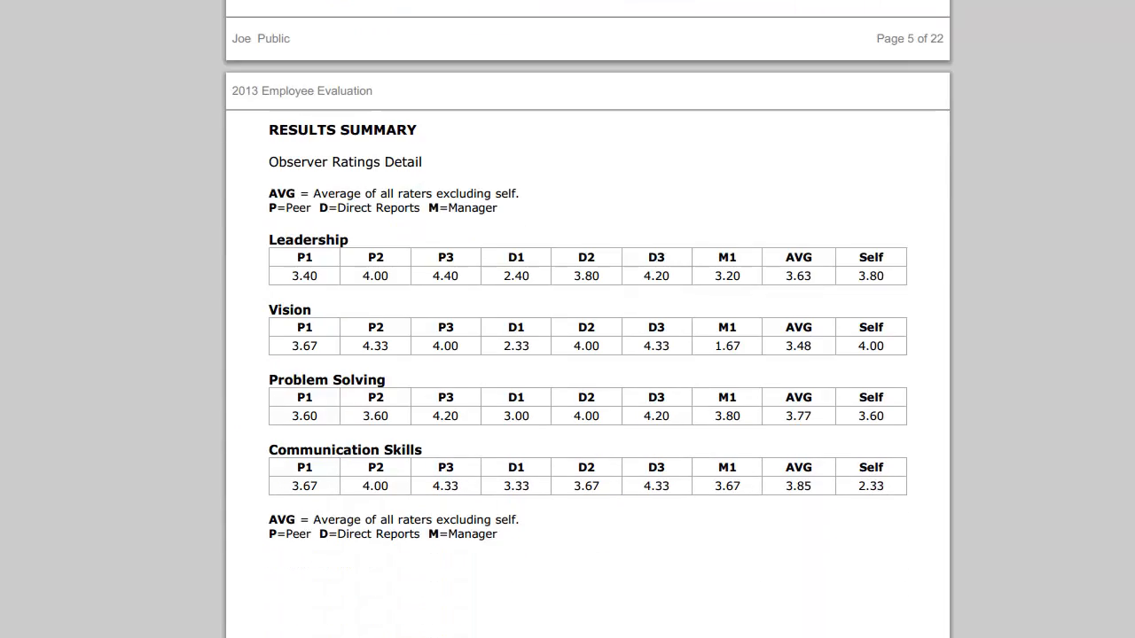
pyautogui.scroll(-2, 588, 320)
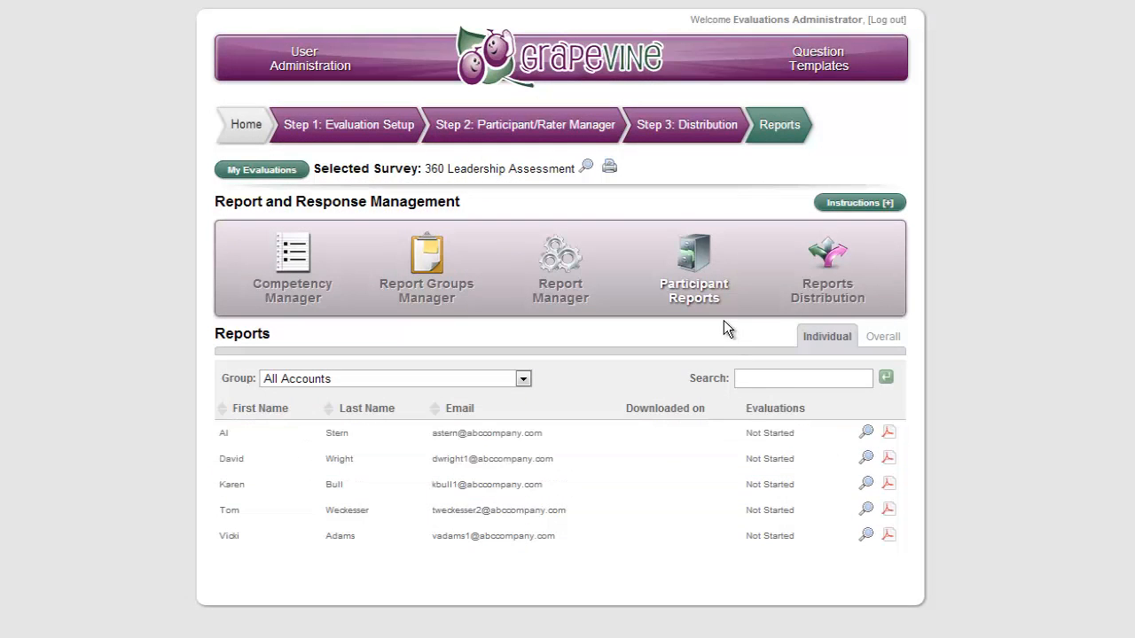
# Step: Open the Reports Distribution Manager and review the available Participant, Manager and Administrator distributions for the Company group
pyautogui.click(820, 300)
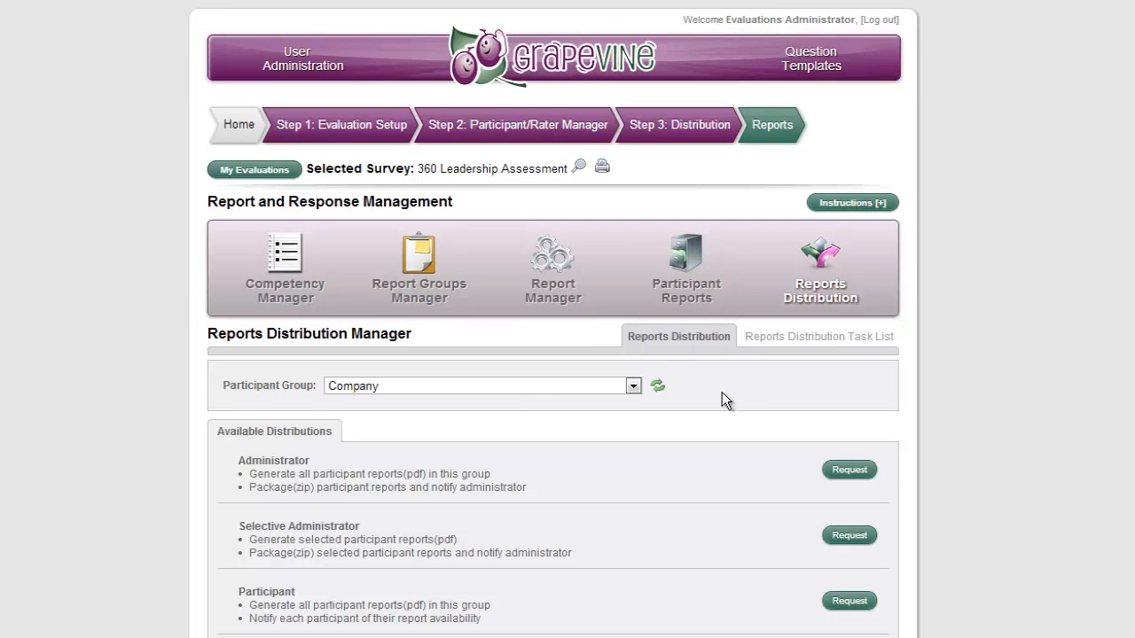
pyautogui.scroll(-3, 722, 392)
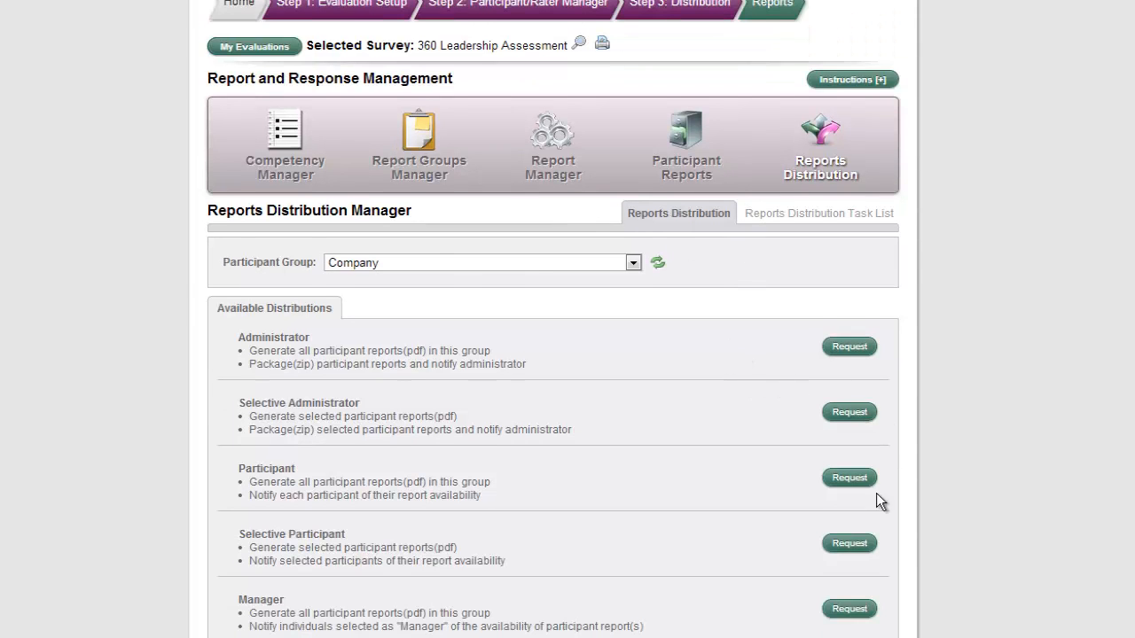
pyautogui.moveTo(305, 465); pyautogui.dragTo(235, 469)
pyautogui.click(578, 508)
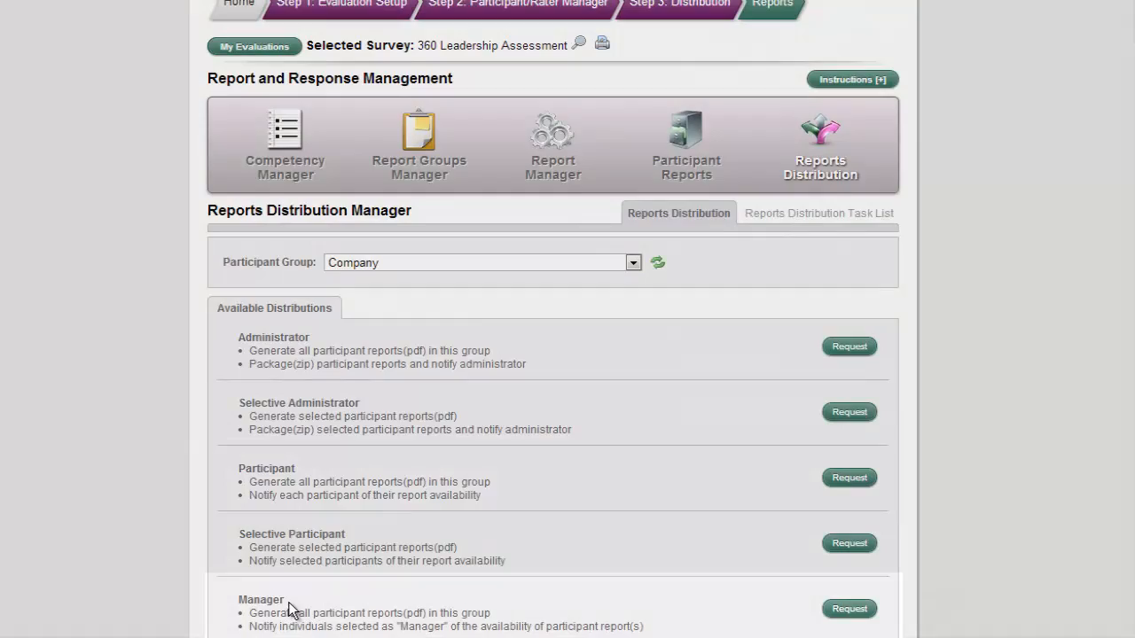
pyautogui.moveTo(286, 601); pyautogui.dragTo(235, 602)
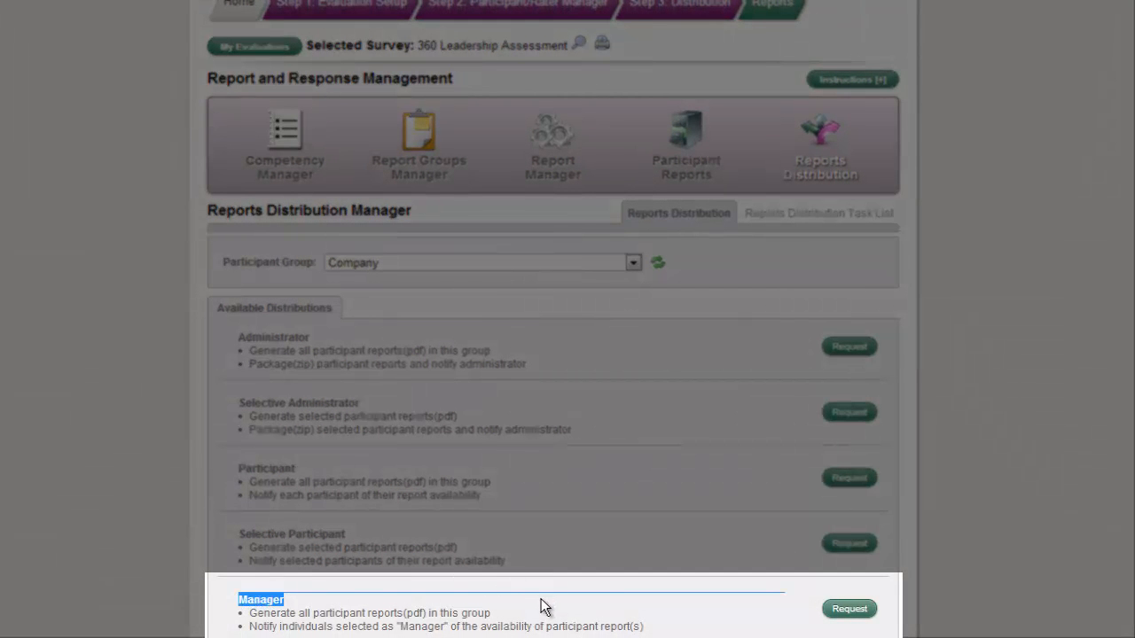
pyautogui.click(752, 623)
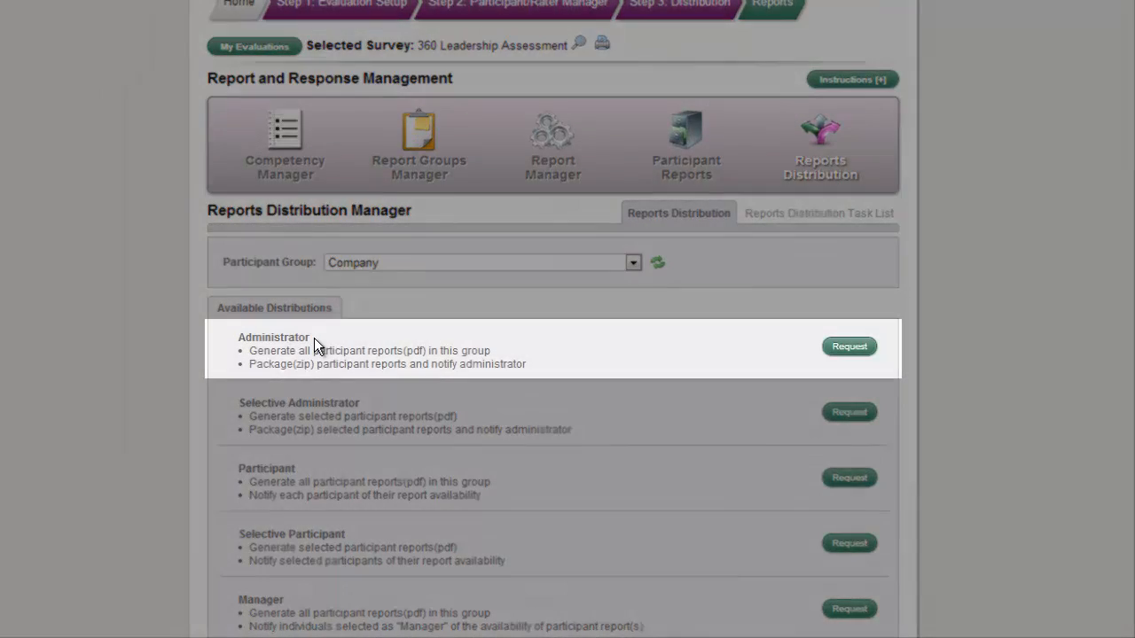
pyautogui.moveTo(310, 338); pyautogui.dragTo(238, 344)
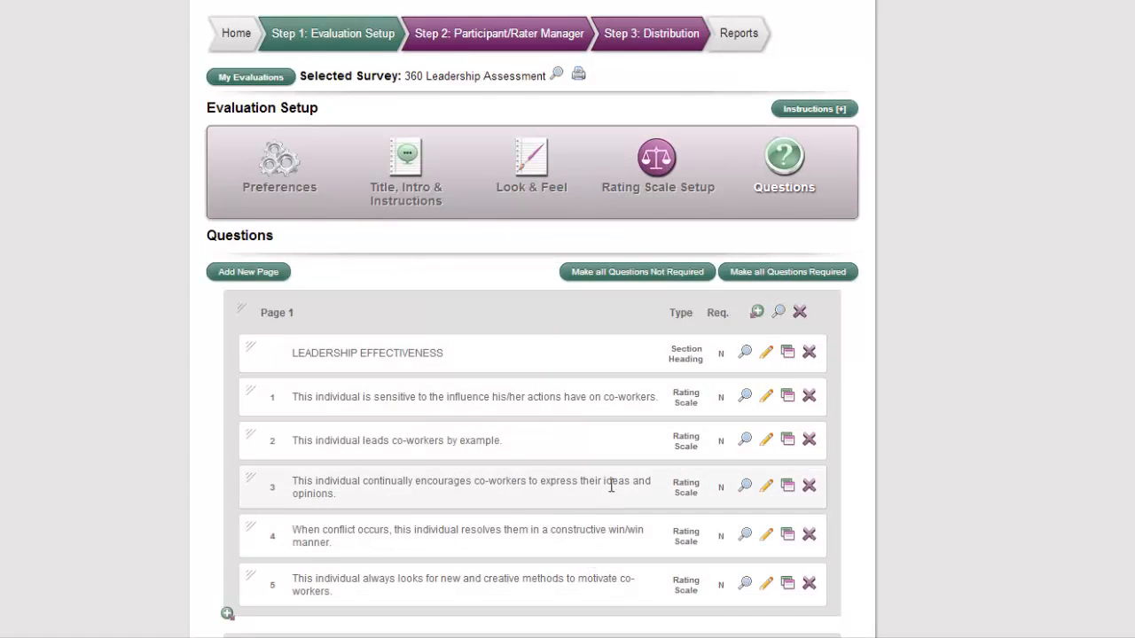
# Step: Preview question 1 under Leadership Effectiveness in the 360 Leadership Assessment
pyautogui.click(746, 397)
pyautogui.scroll(-1, 623, 227)
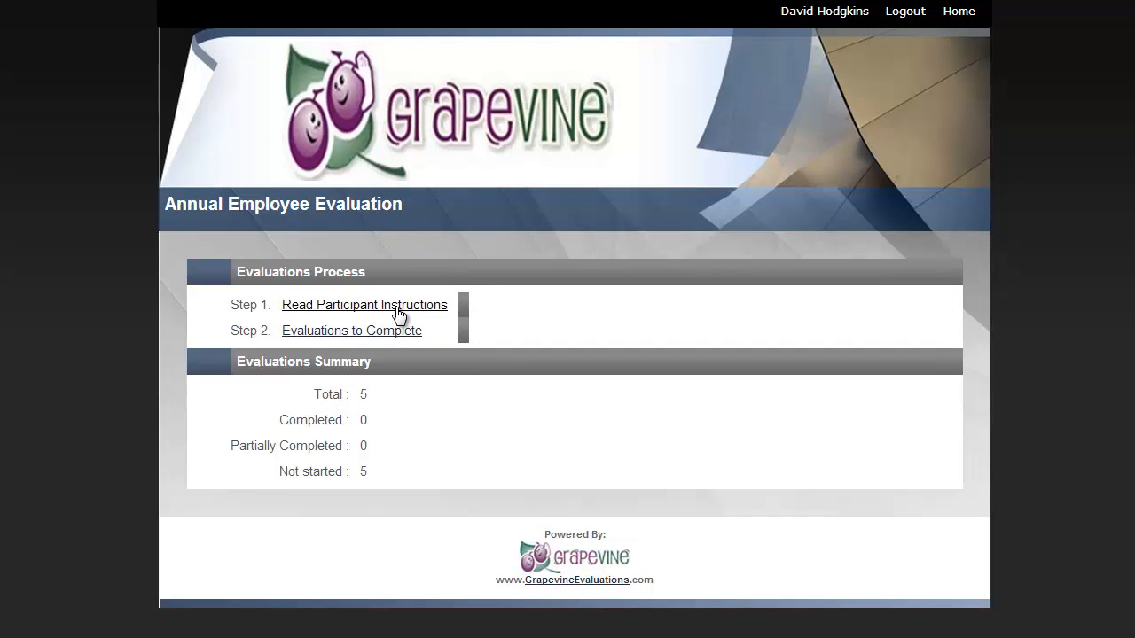
# Step: Open the first participant's evaluation from the Evaluations to Complete and advance to the Interpersonal Skills page
pyautogui.click(387, 331)
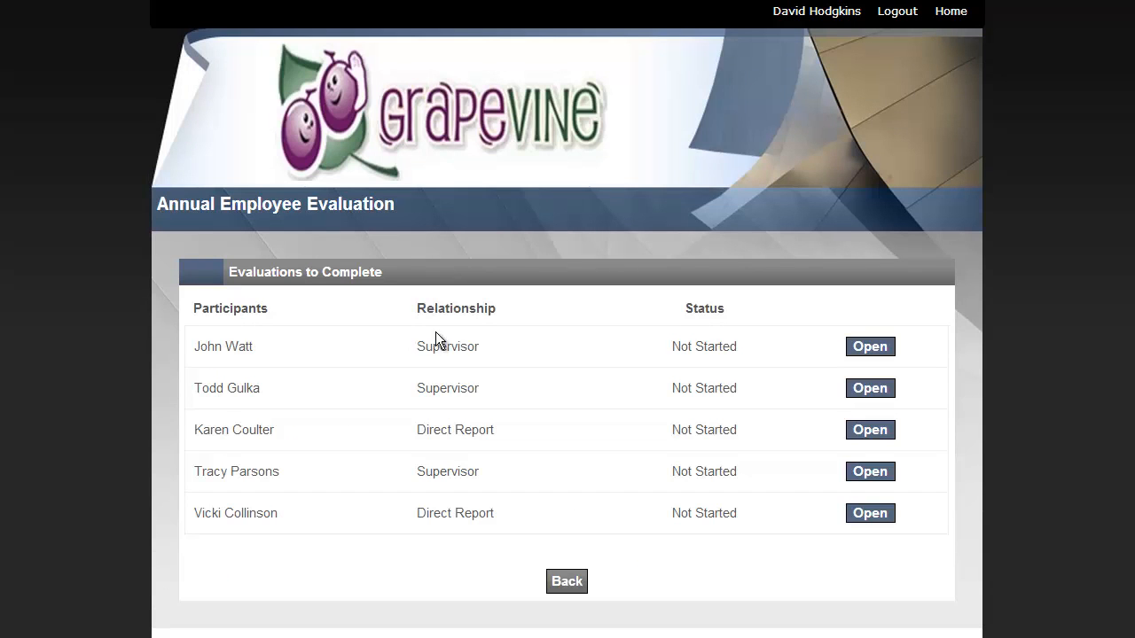
pyautogui.click(870, 347)
pyautogui.scroll(-6, 866, 349)
pyautogui.scroll(-2, 600, 553)
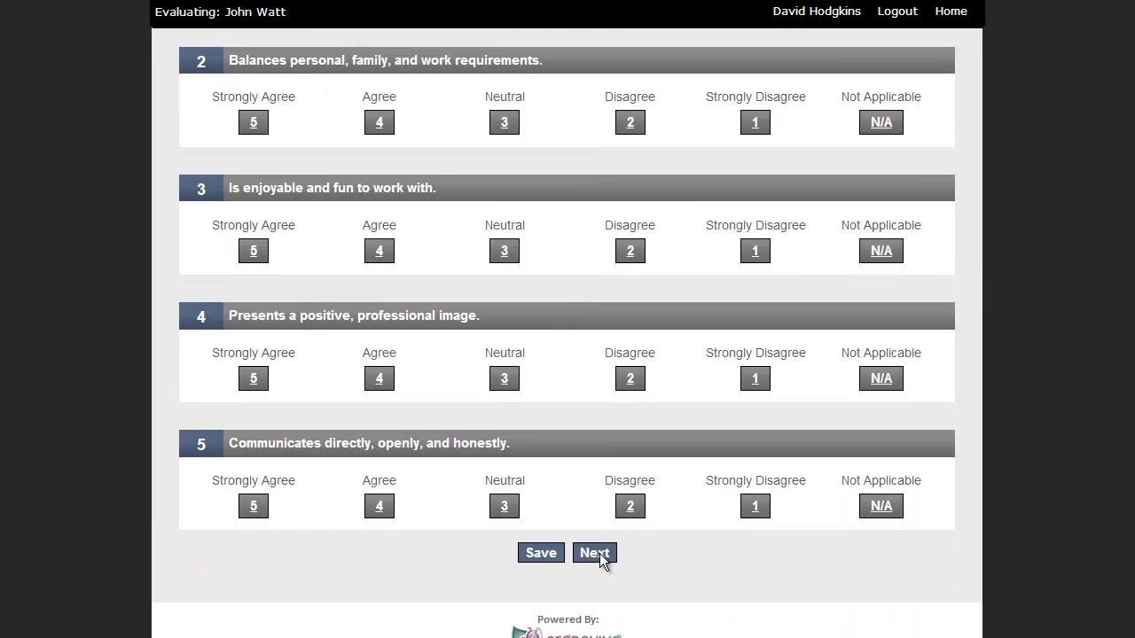
pyautogui.click(594, 553)
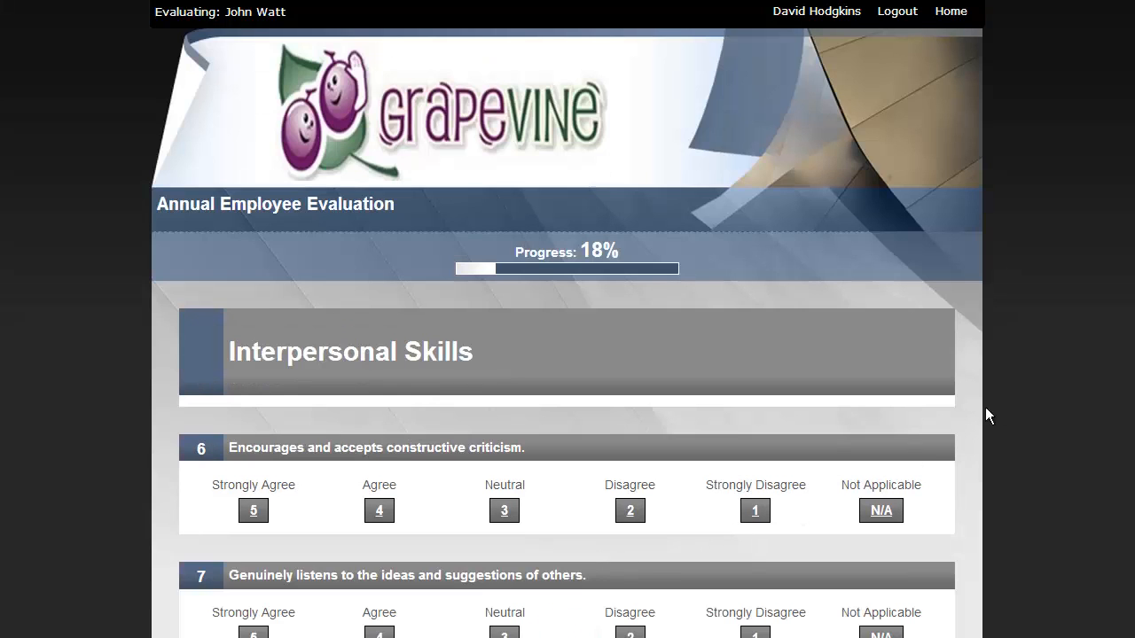
# Step: Save the partially completed evaluation from the Interpersonal Skills page and return to the dashboard
pyautogui.scroll(-6, 1080, 440)
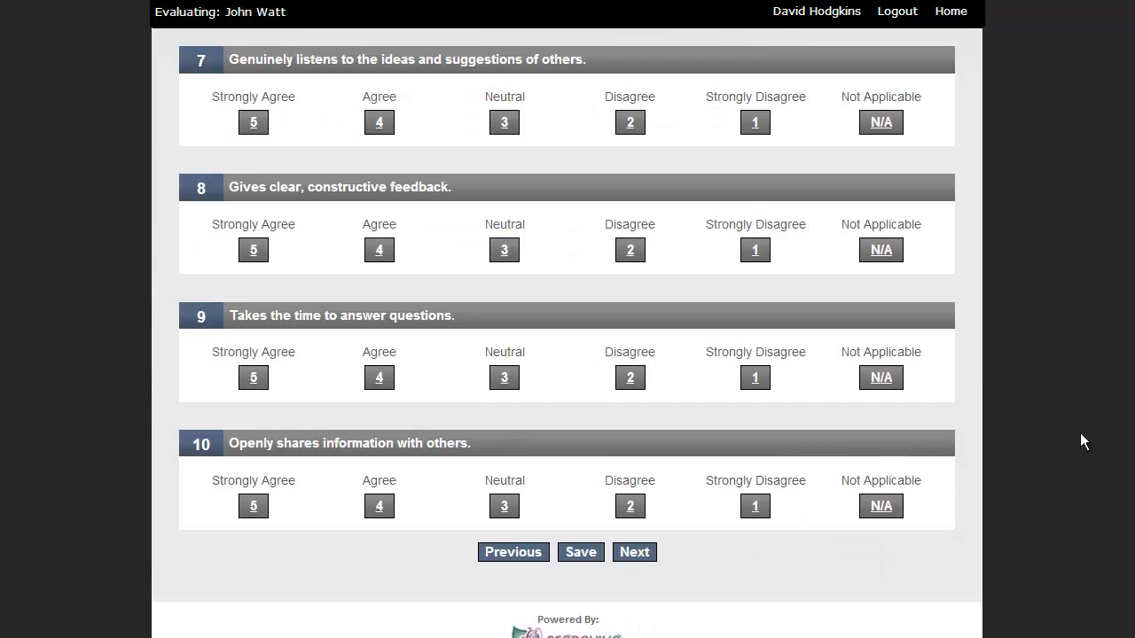
pyautogui.click(580, 553)
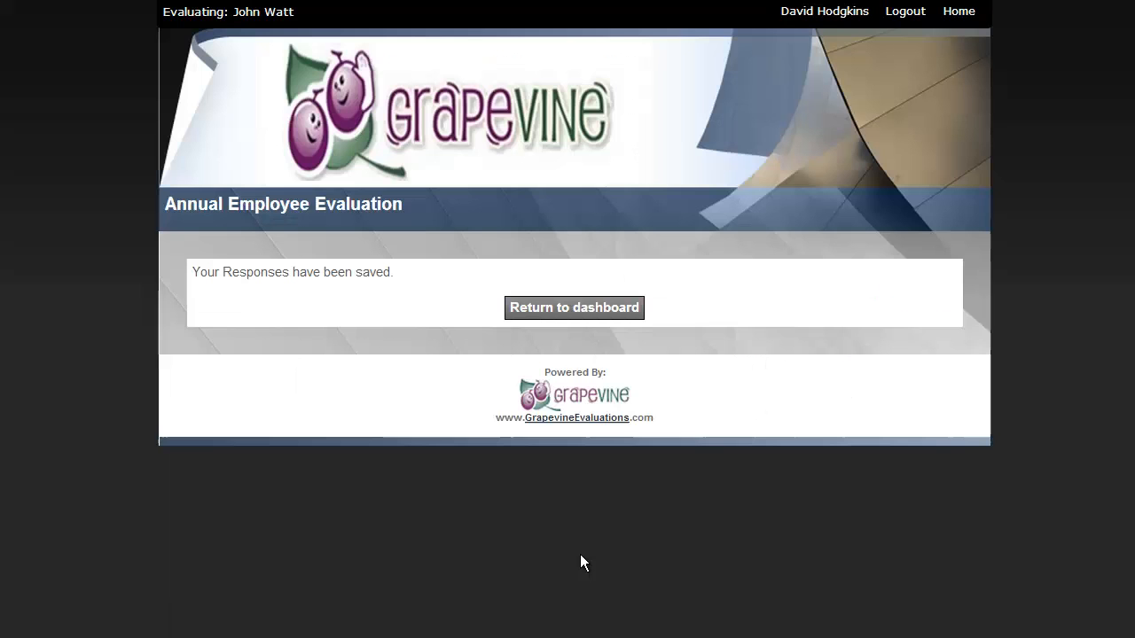
pyautogui.click(580, 312)
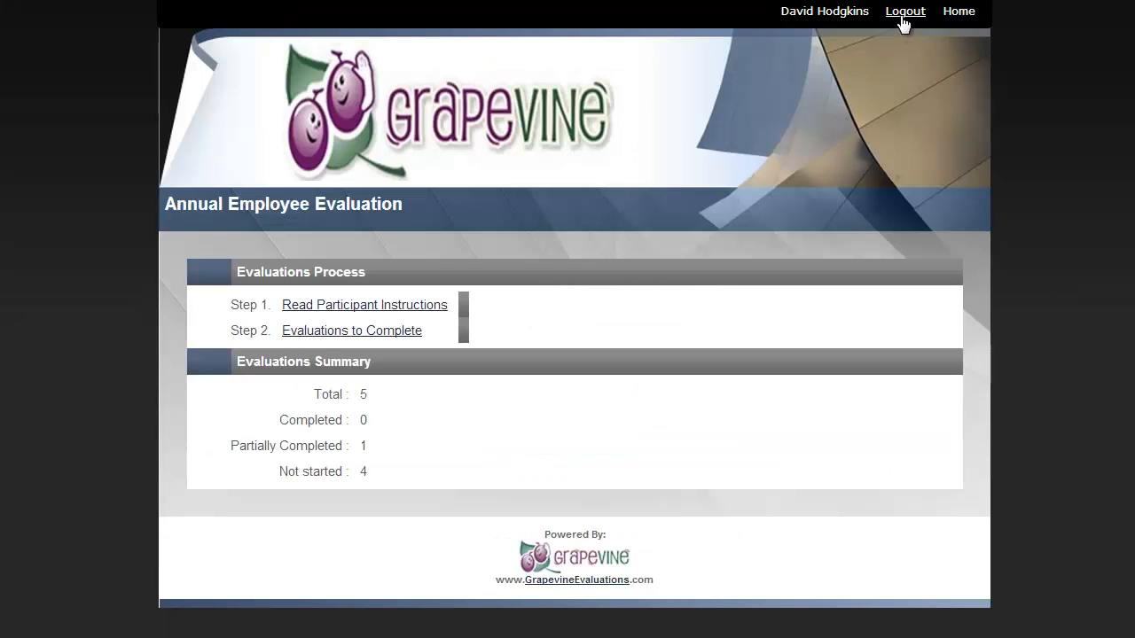